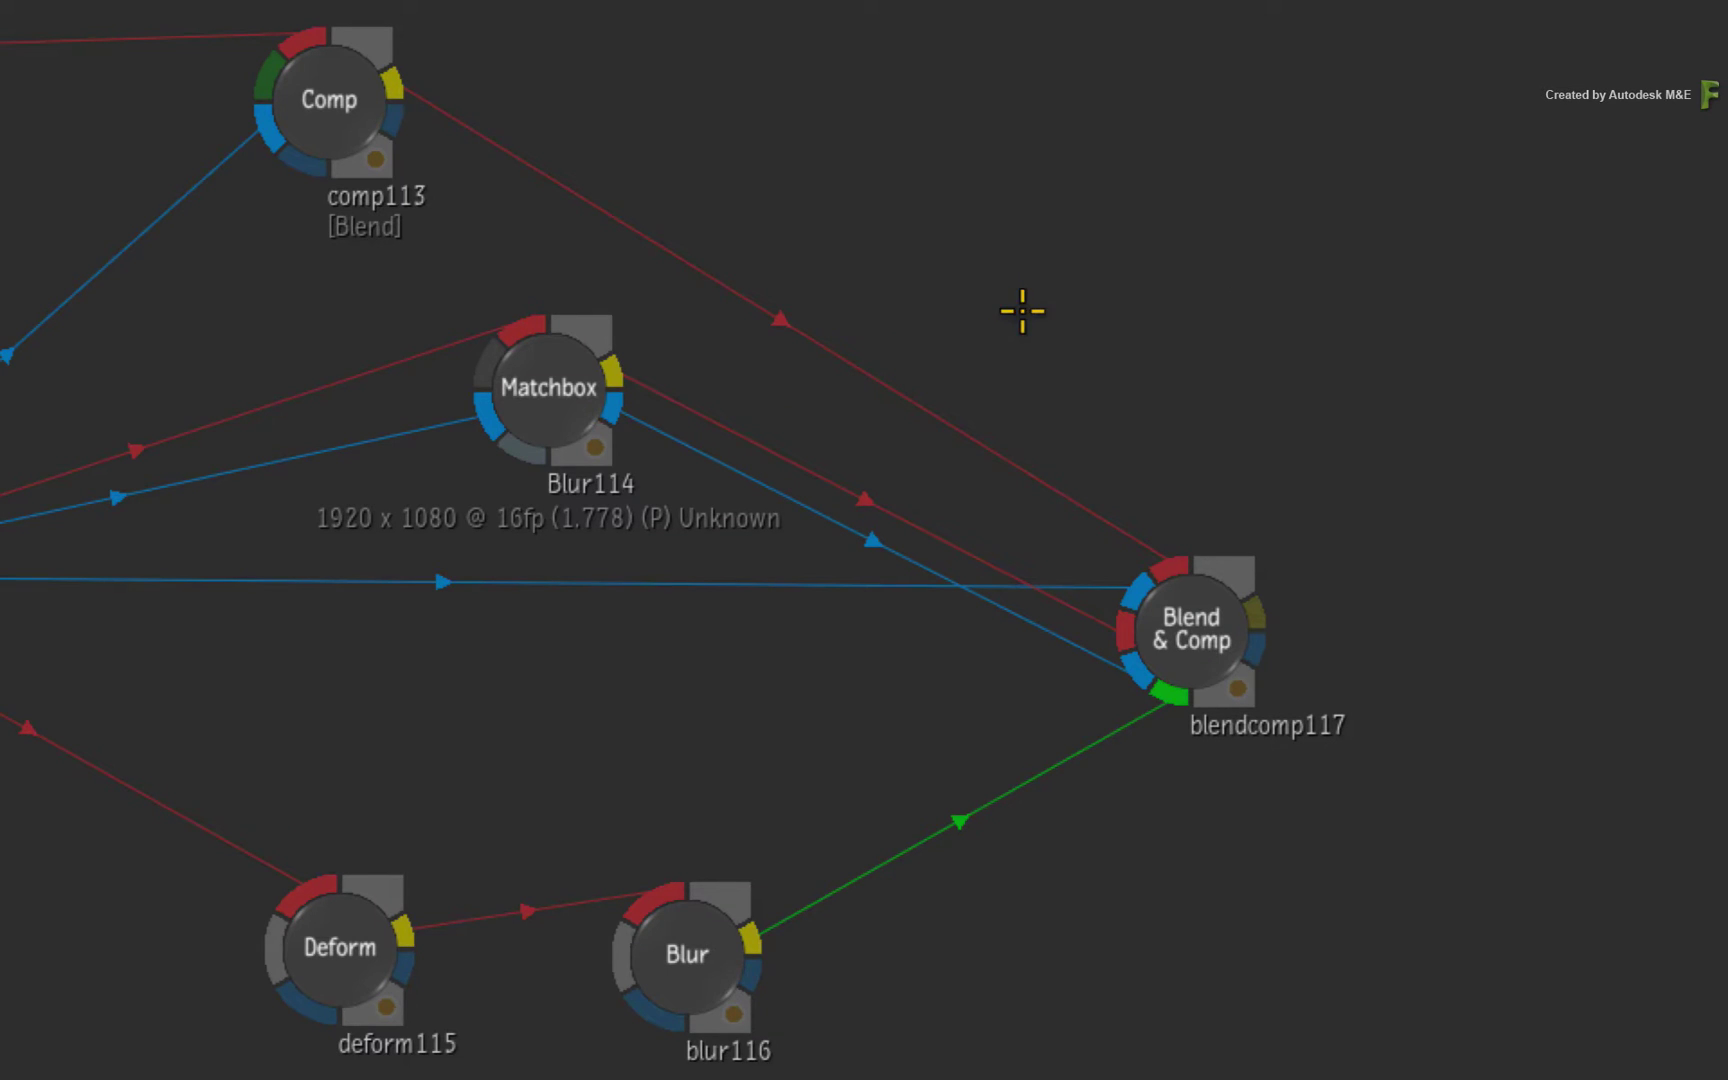
Insert elbow118 on the comp113 link into blendcomp117 and move it up and right
{"action": "key", "text": "a"}
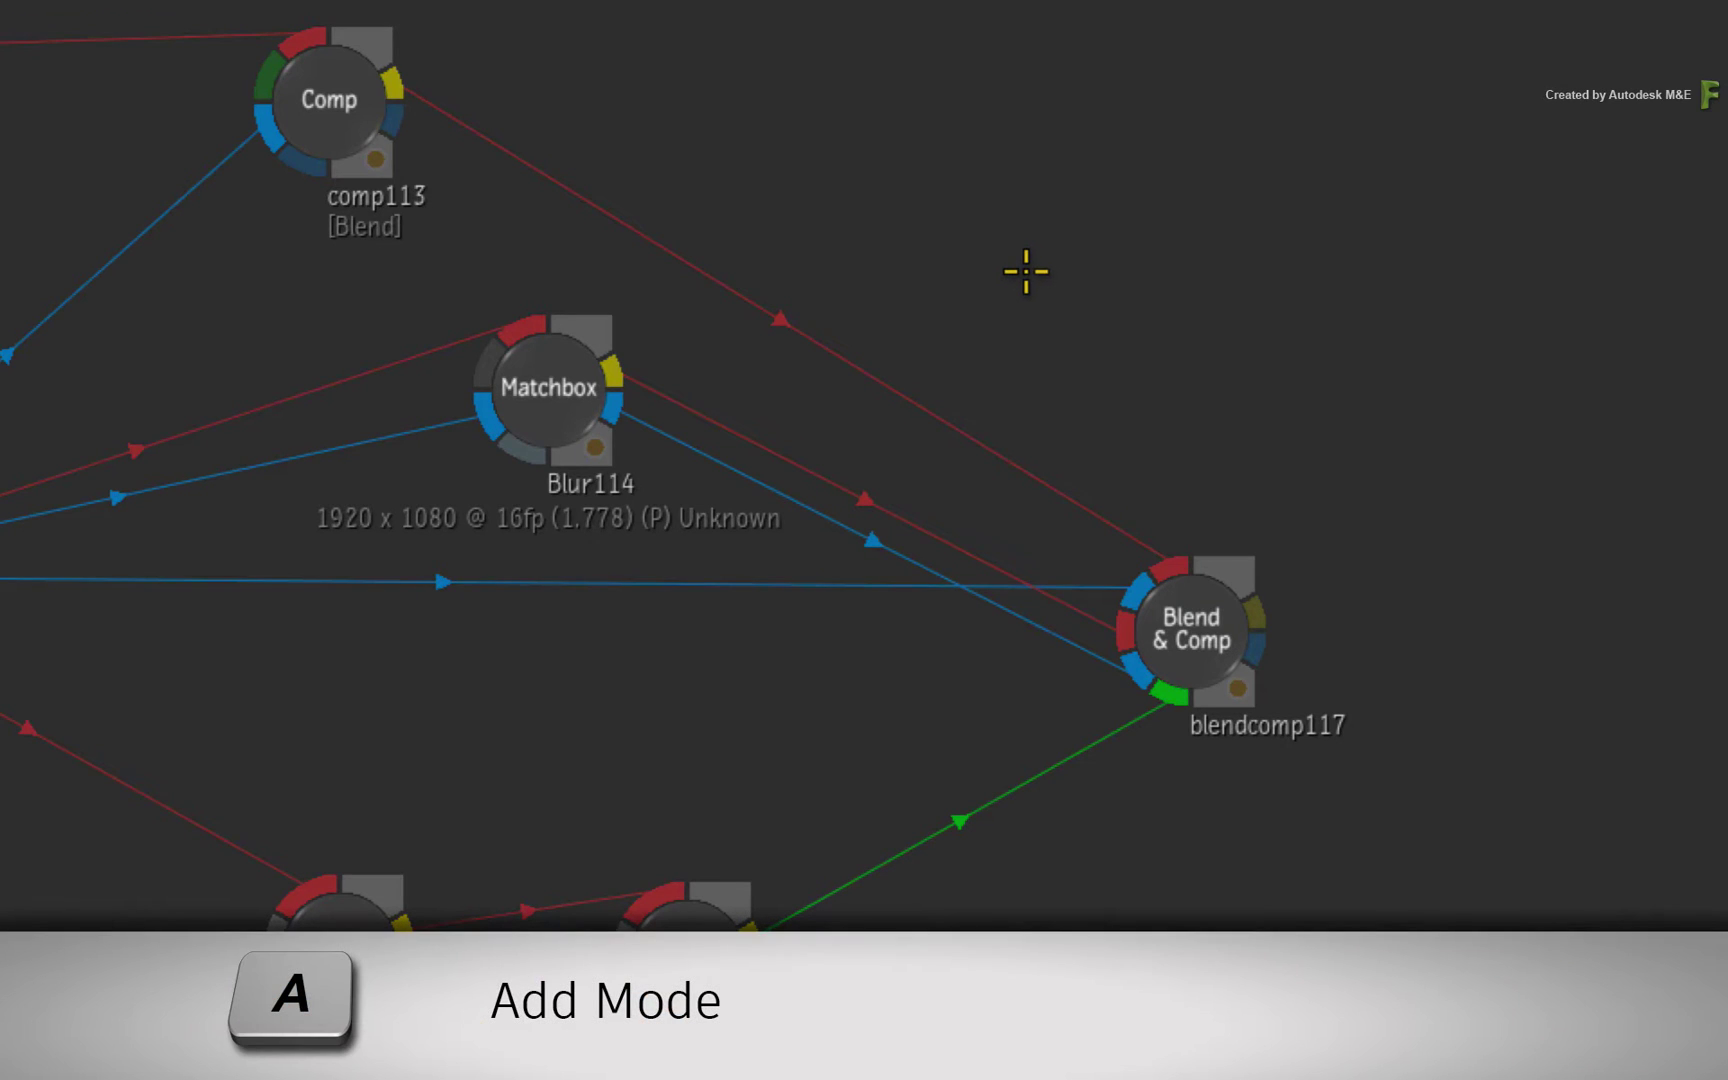
{"action": "left_click", "coordinate": [744, 299]}
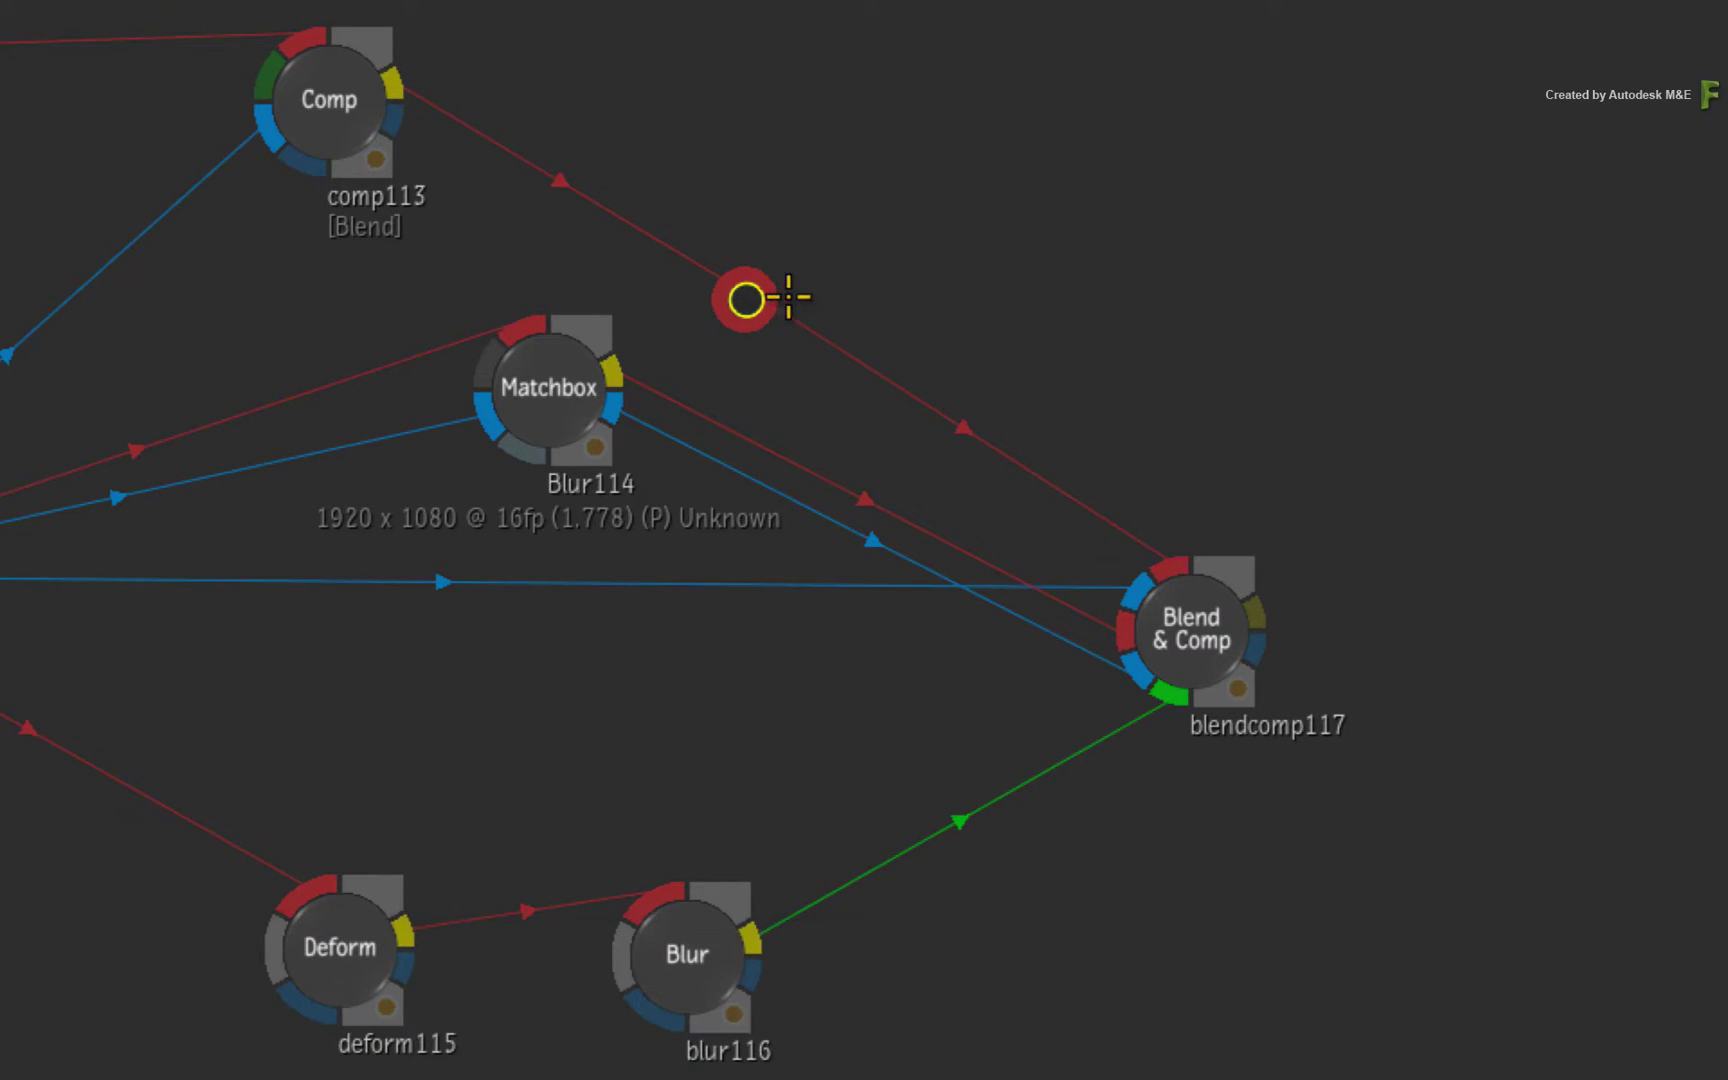
{"action": "left_click_drag", "start_coordinate": [748, 293], "coordinate": [986, 93]}
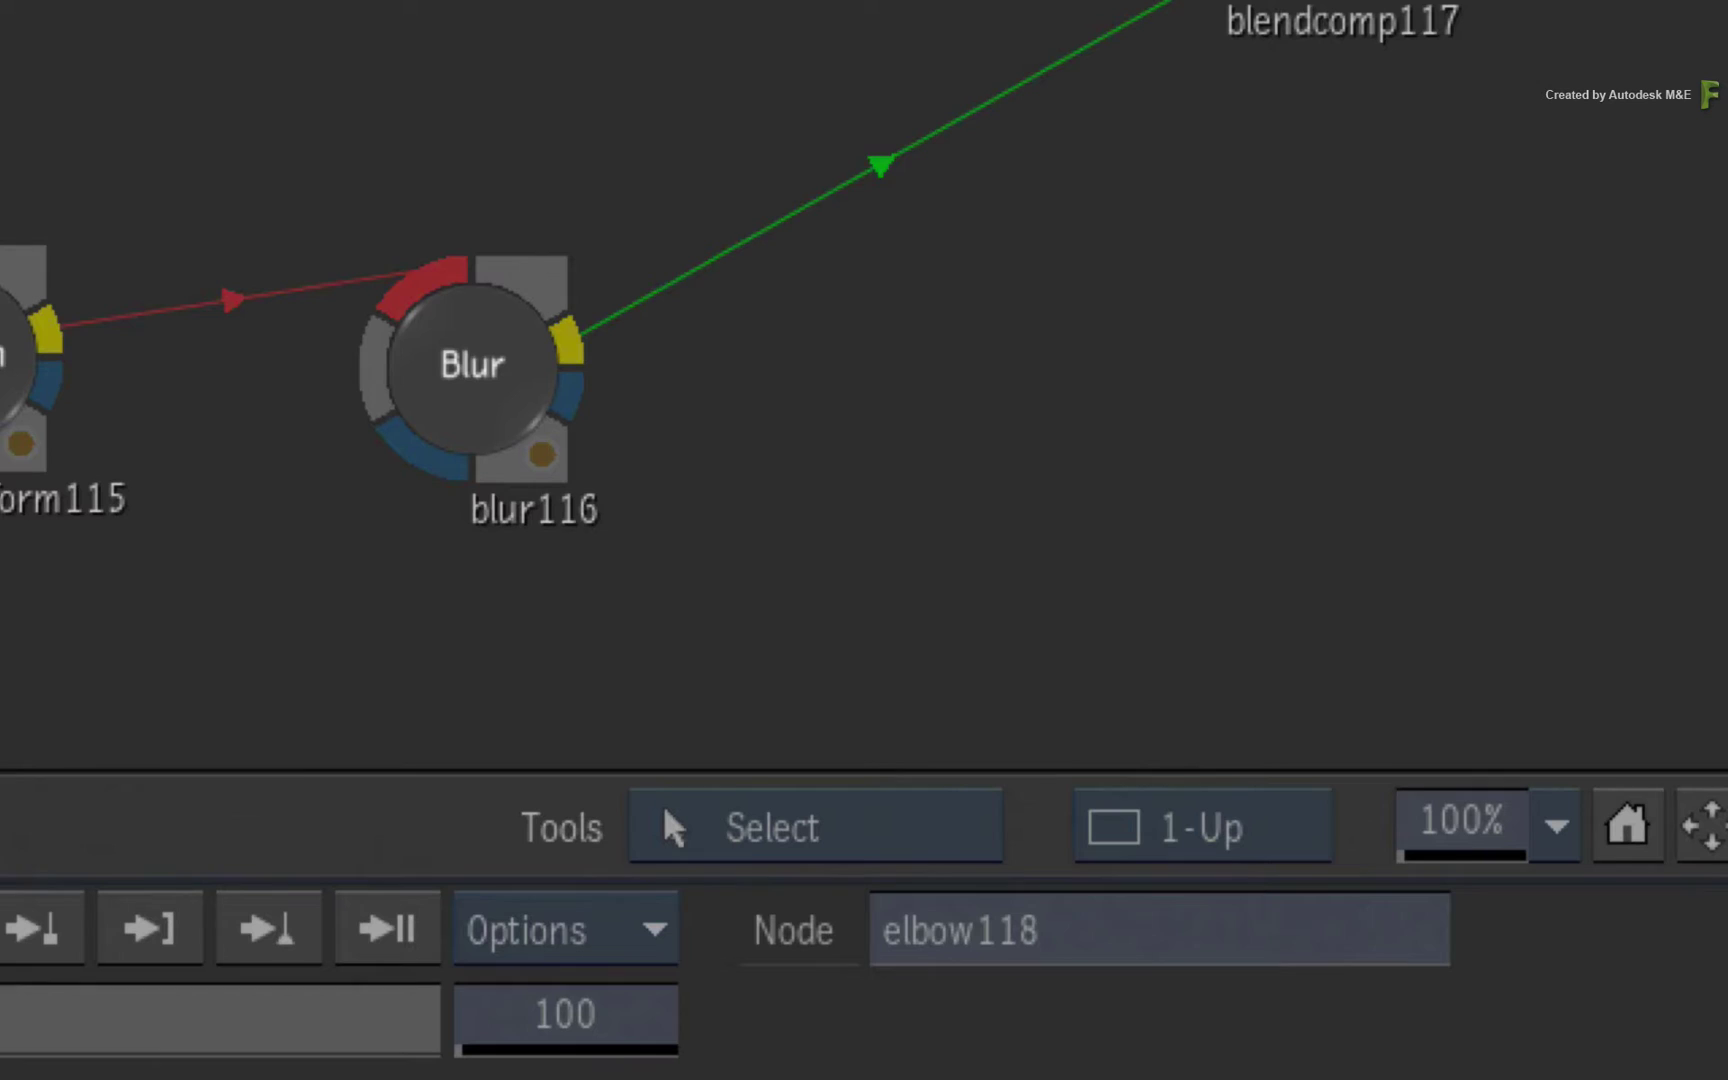
Add two more elbows on the red comp113 link and drag them into a zigzag route
{"action": "left_click", "coordinate": [975, 838]}
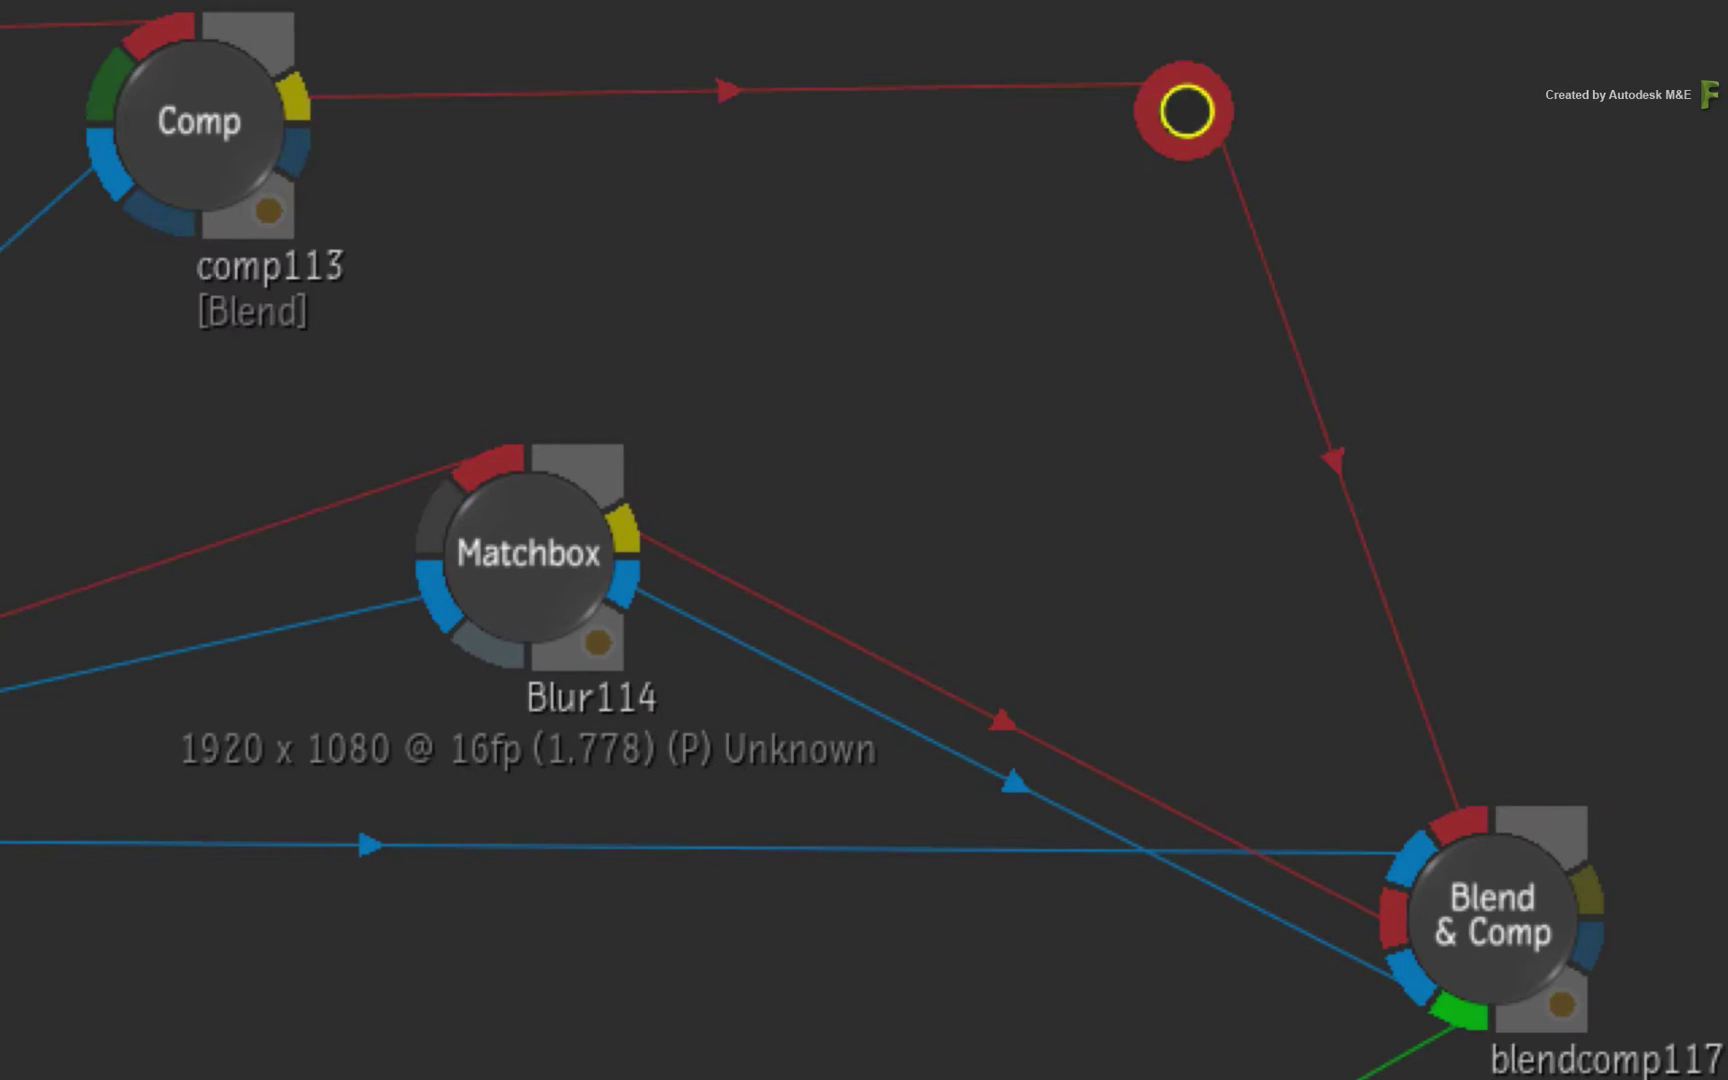
{"action": "left_click", "coordinate": [790, 96]}
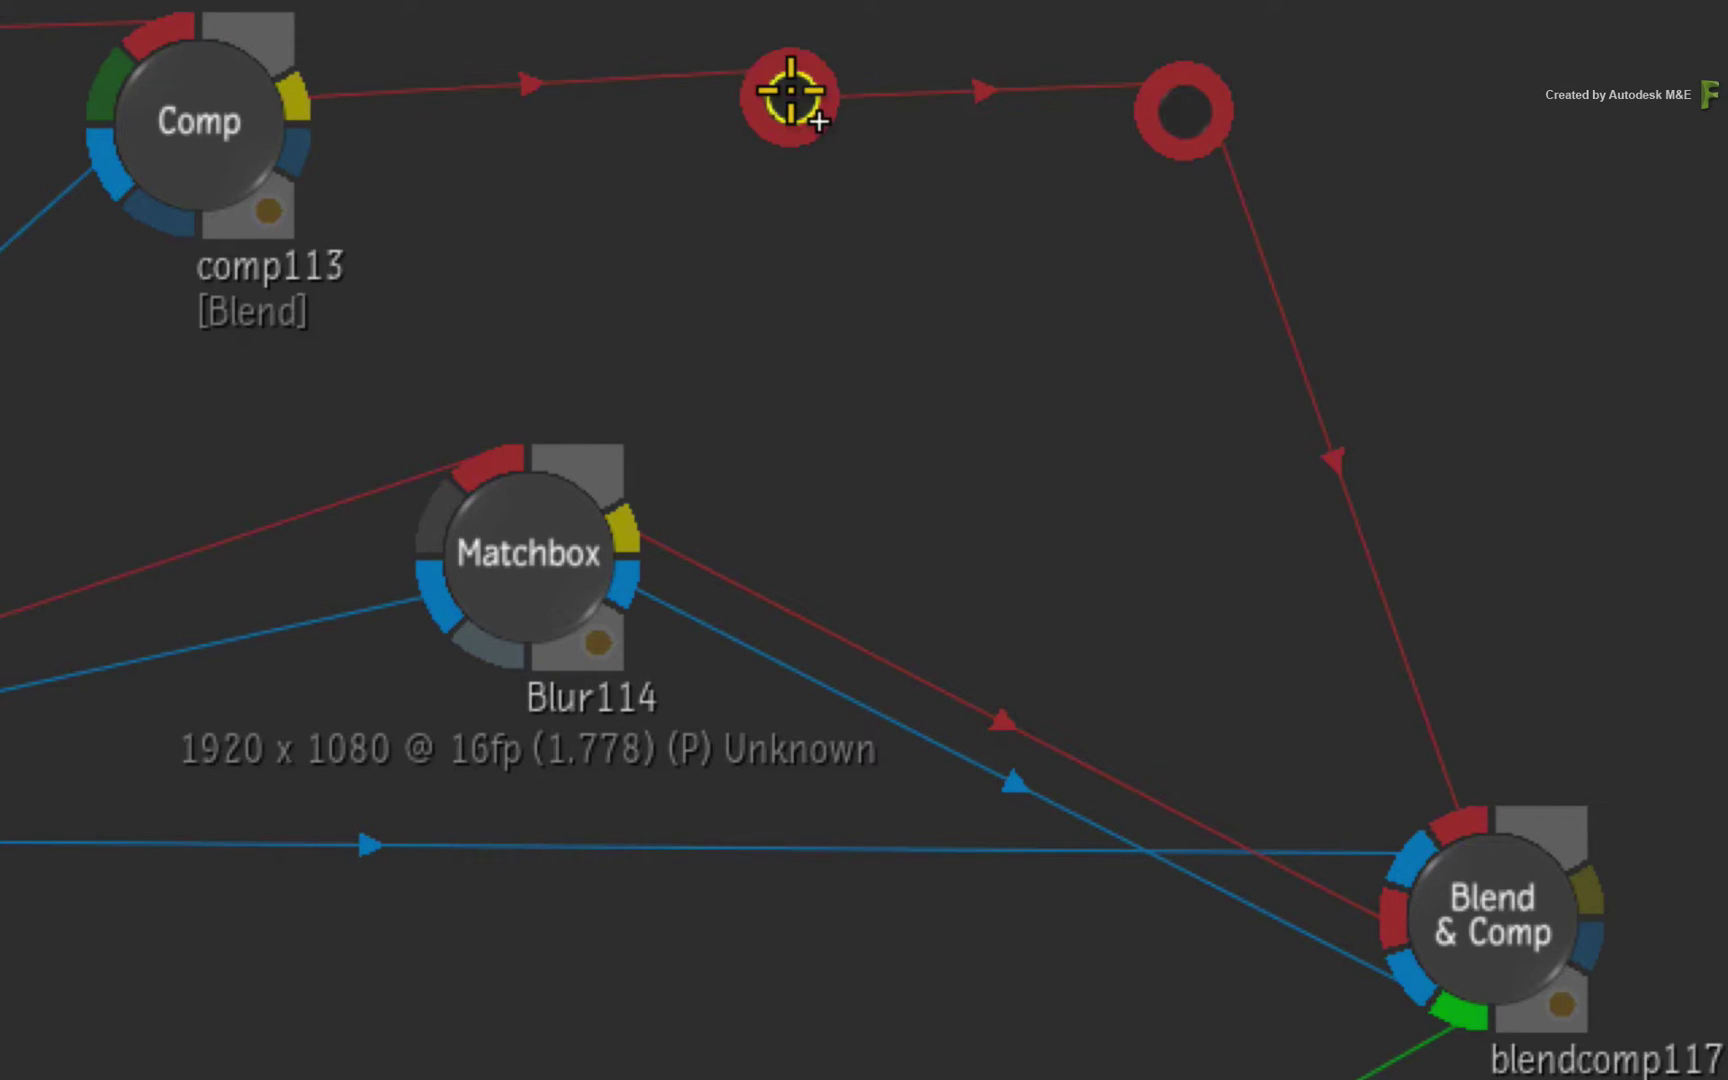
{"action": "left_click", "coordinate": [1330, 470]}
{"action": "left_click_drag", "start_coordinate": [1323, 467], "coordinate": [1146, 588]}
{"action": "left_click_drag", "start_coordinate": [779, 135], "coordinate": [776, 310]}
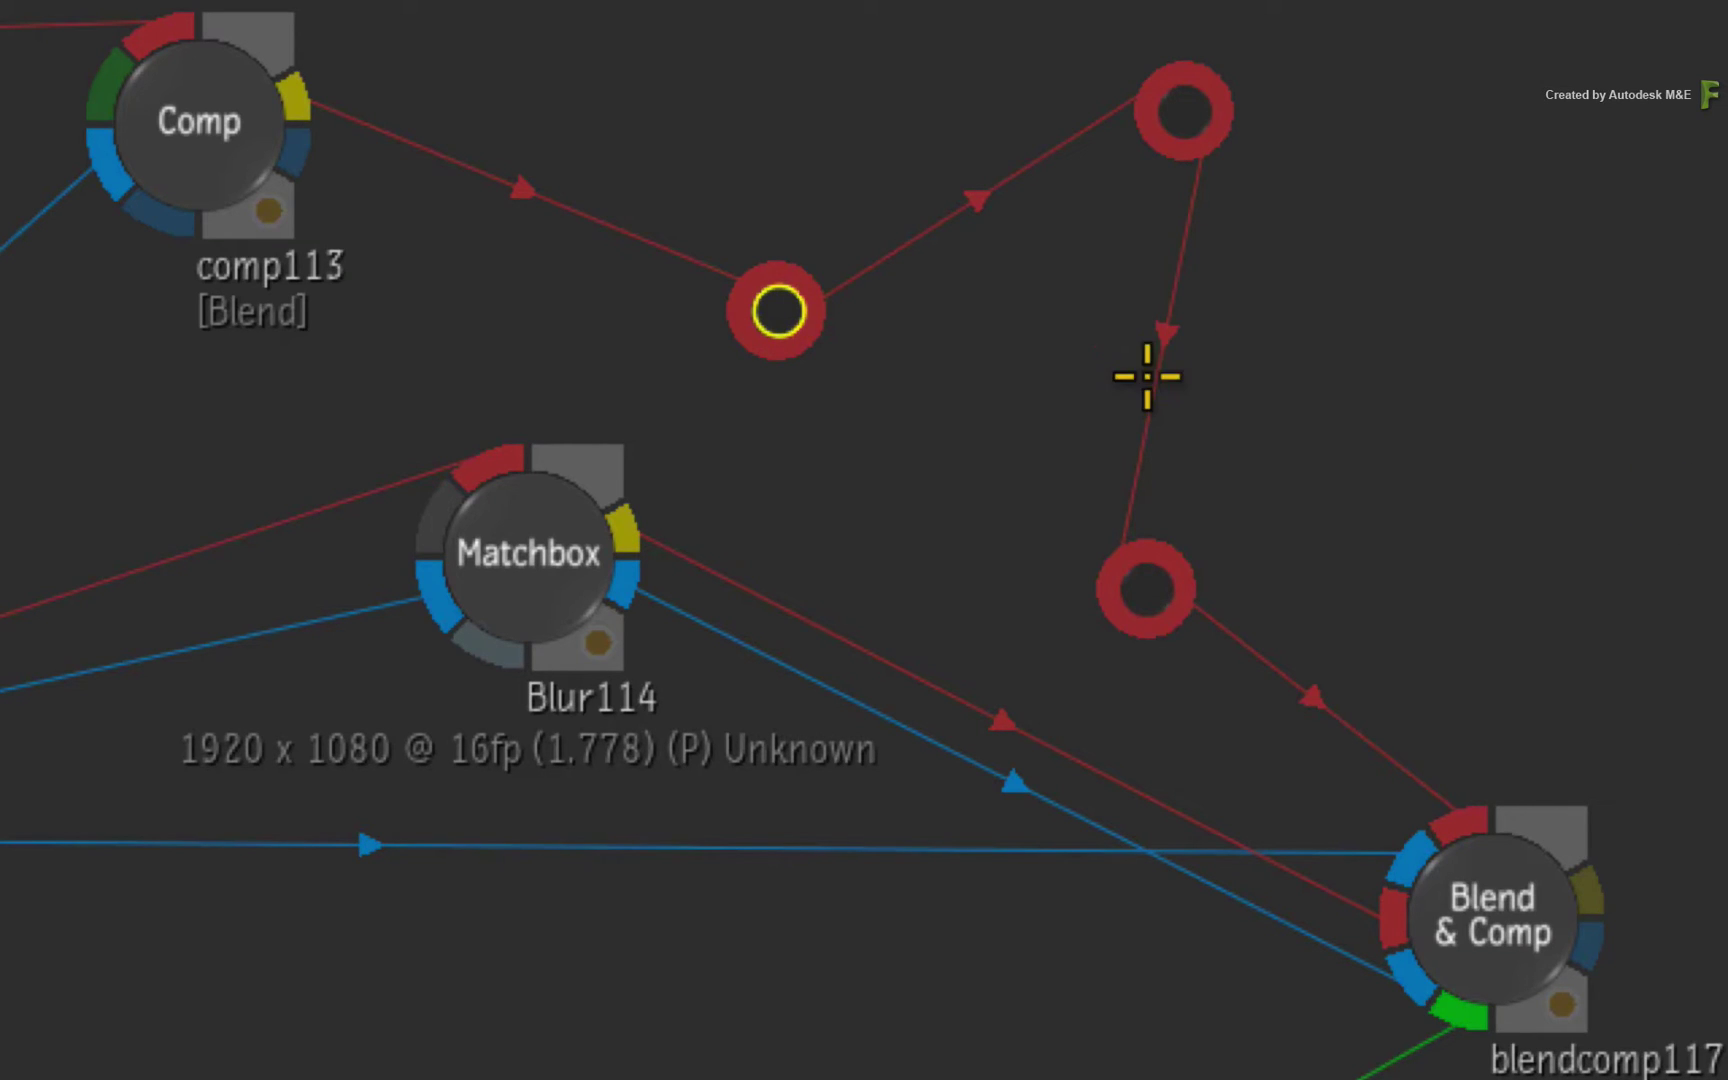
{"action": "mouse_move", "coordinate": [778, 311]}
{"action": "left_mouse_down"}
{"action": "mouse_move", "coordinate": [750, 15]}
{"action": "mouse_move", "coordinate": [725, 193]}
{"action": "mouse_move", "coordinate": [775, 216]}
{"action": "mouse_move", "coordinate": [788, 278]}
{"action": "left_mouse_up"}
Delete the two extra elbow points, leaving one elbow on the comp113 link
{"action": "key", "text": "d"}
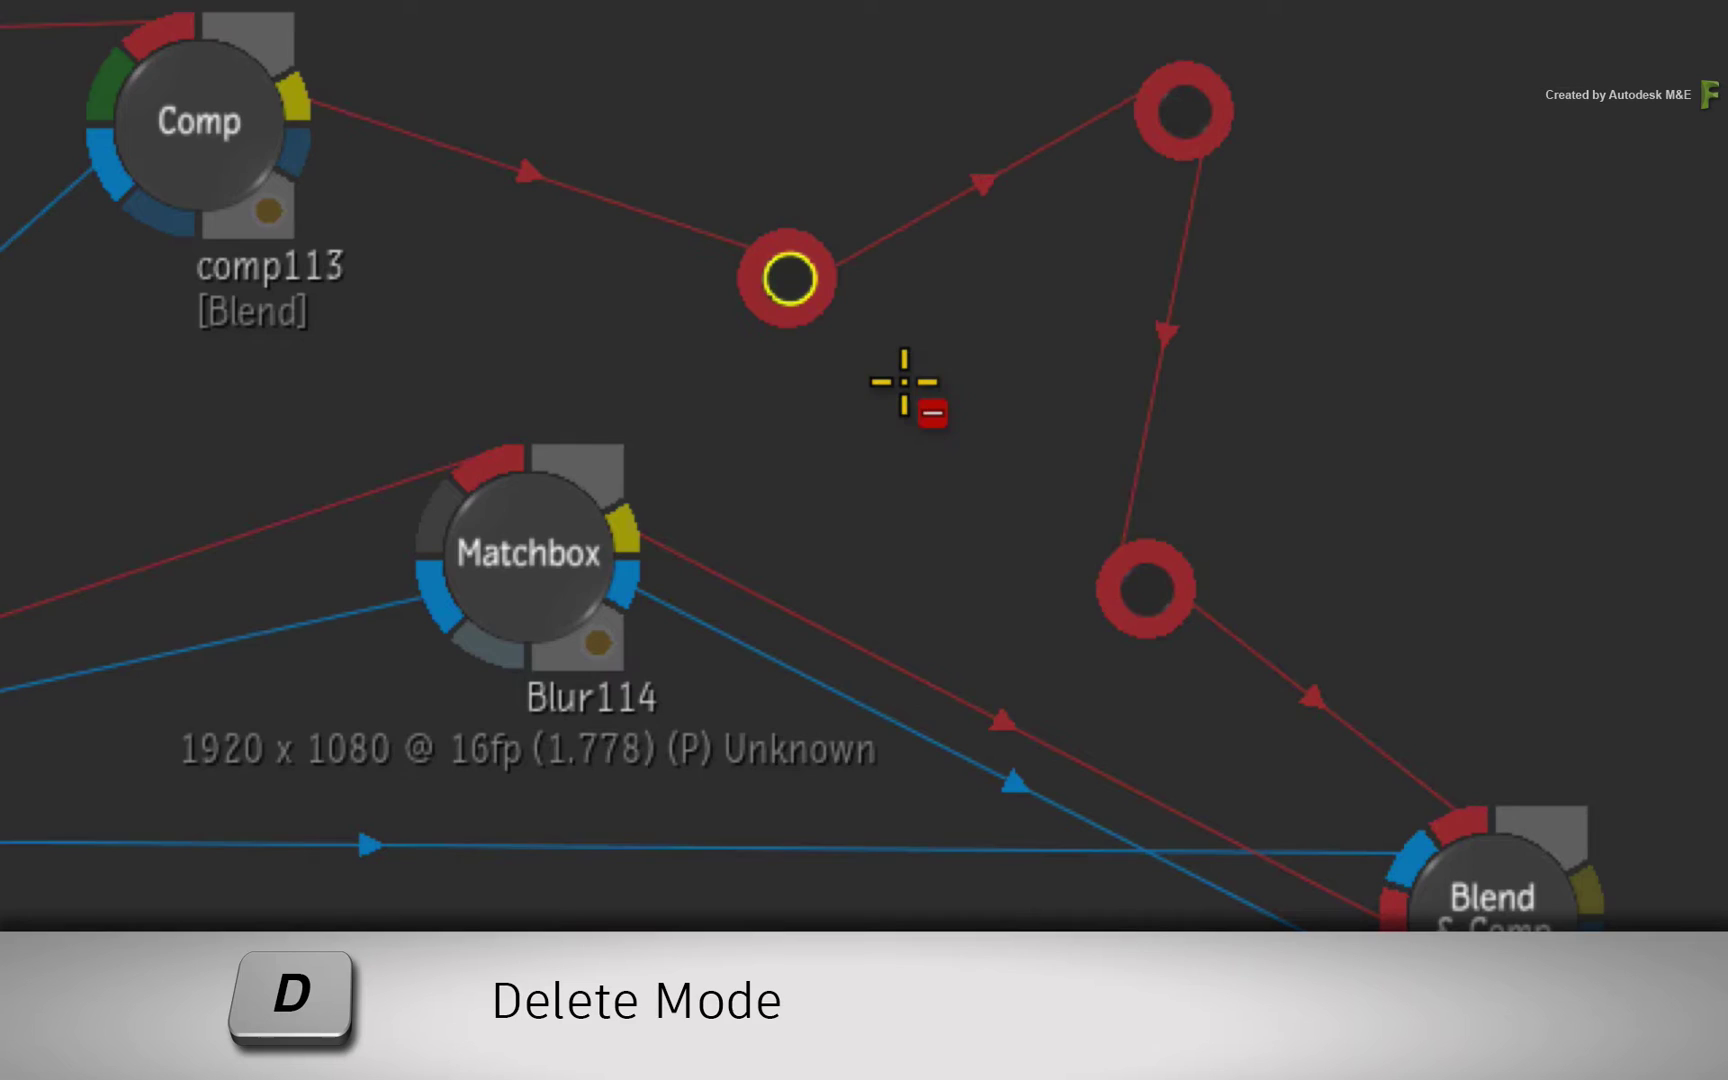
{"action": "left_click", "coordinate": [782, 274]}
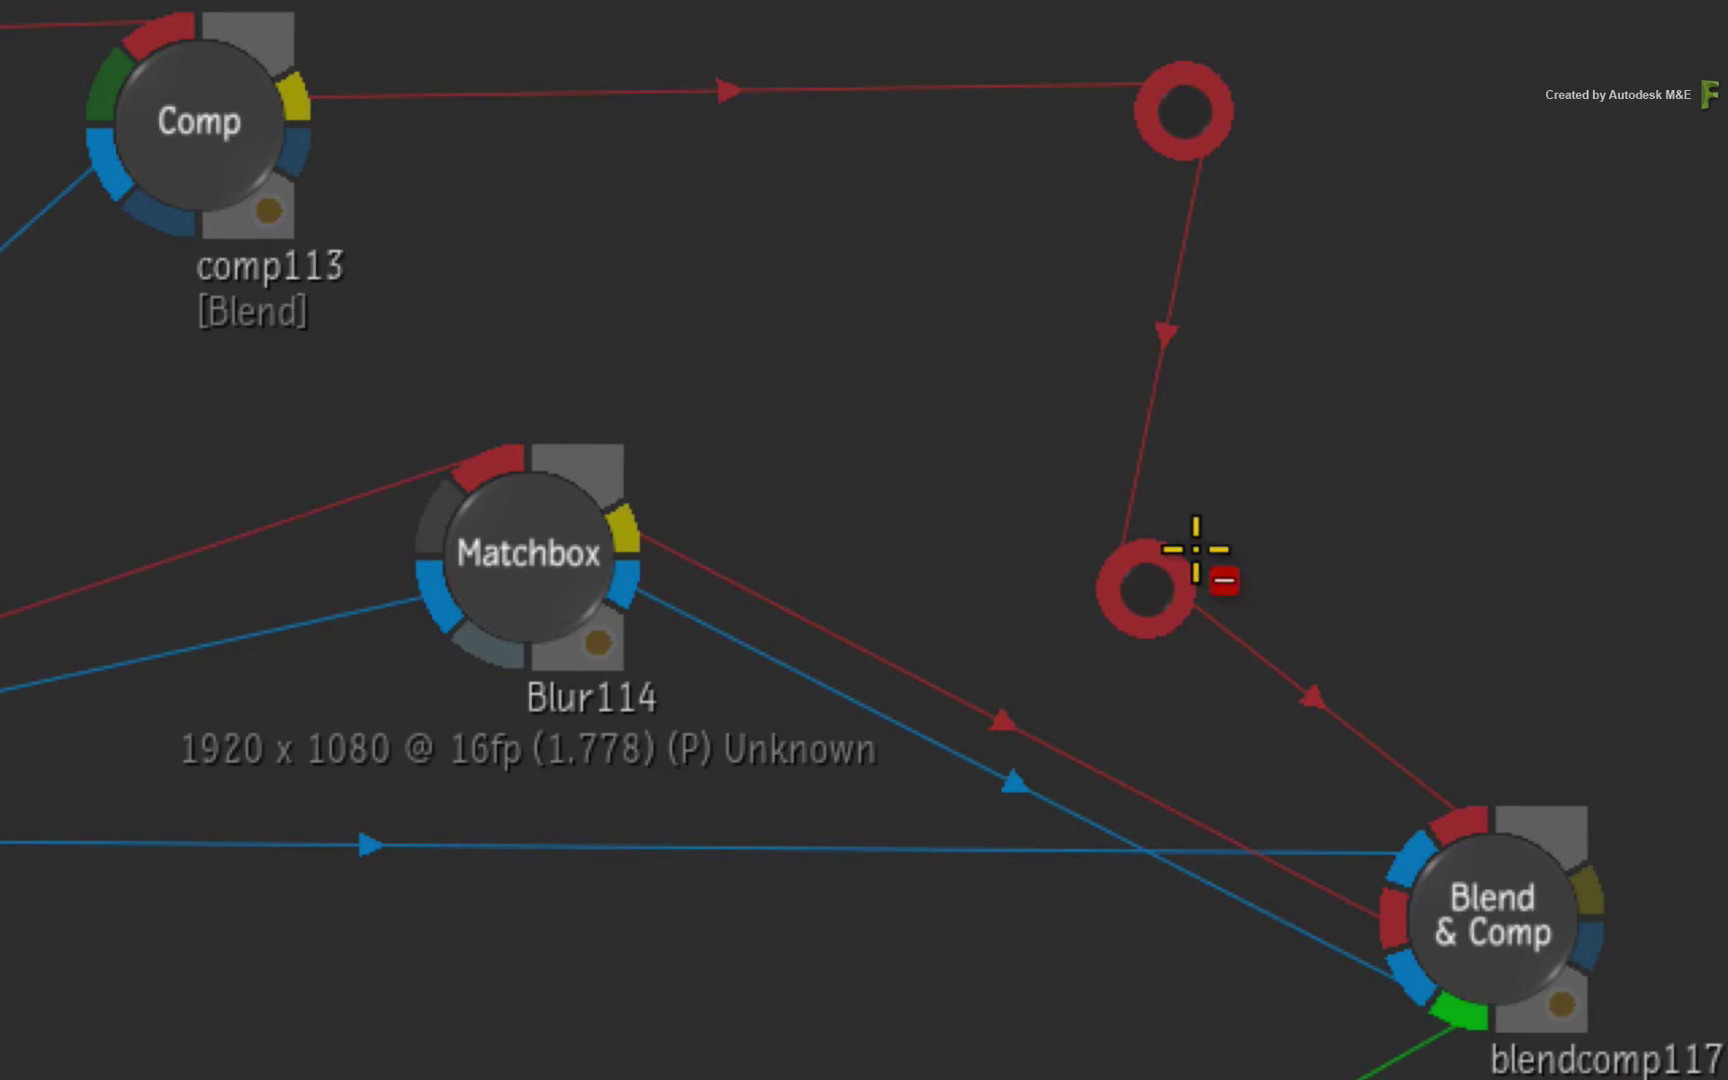
{"action": "left_click", "coordinate": [1148, 592]}
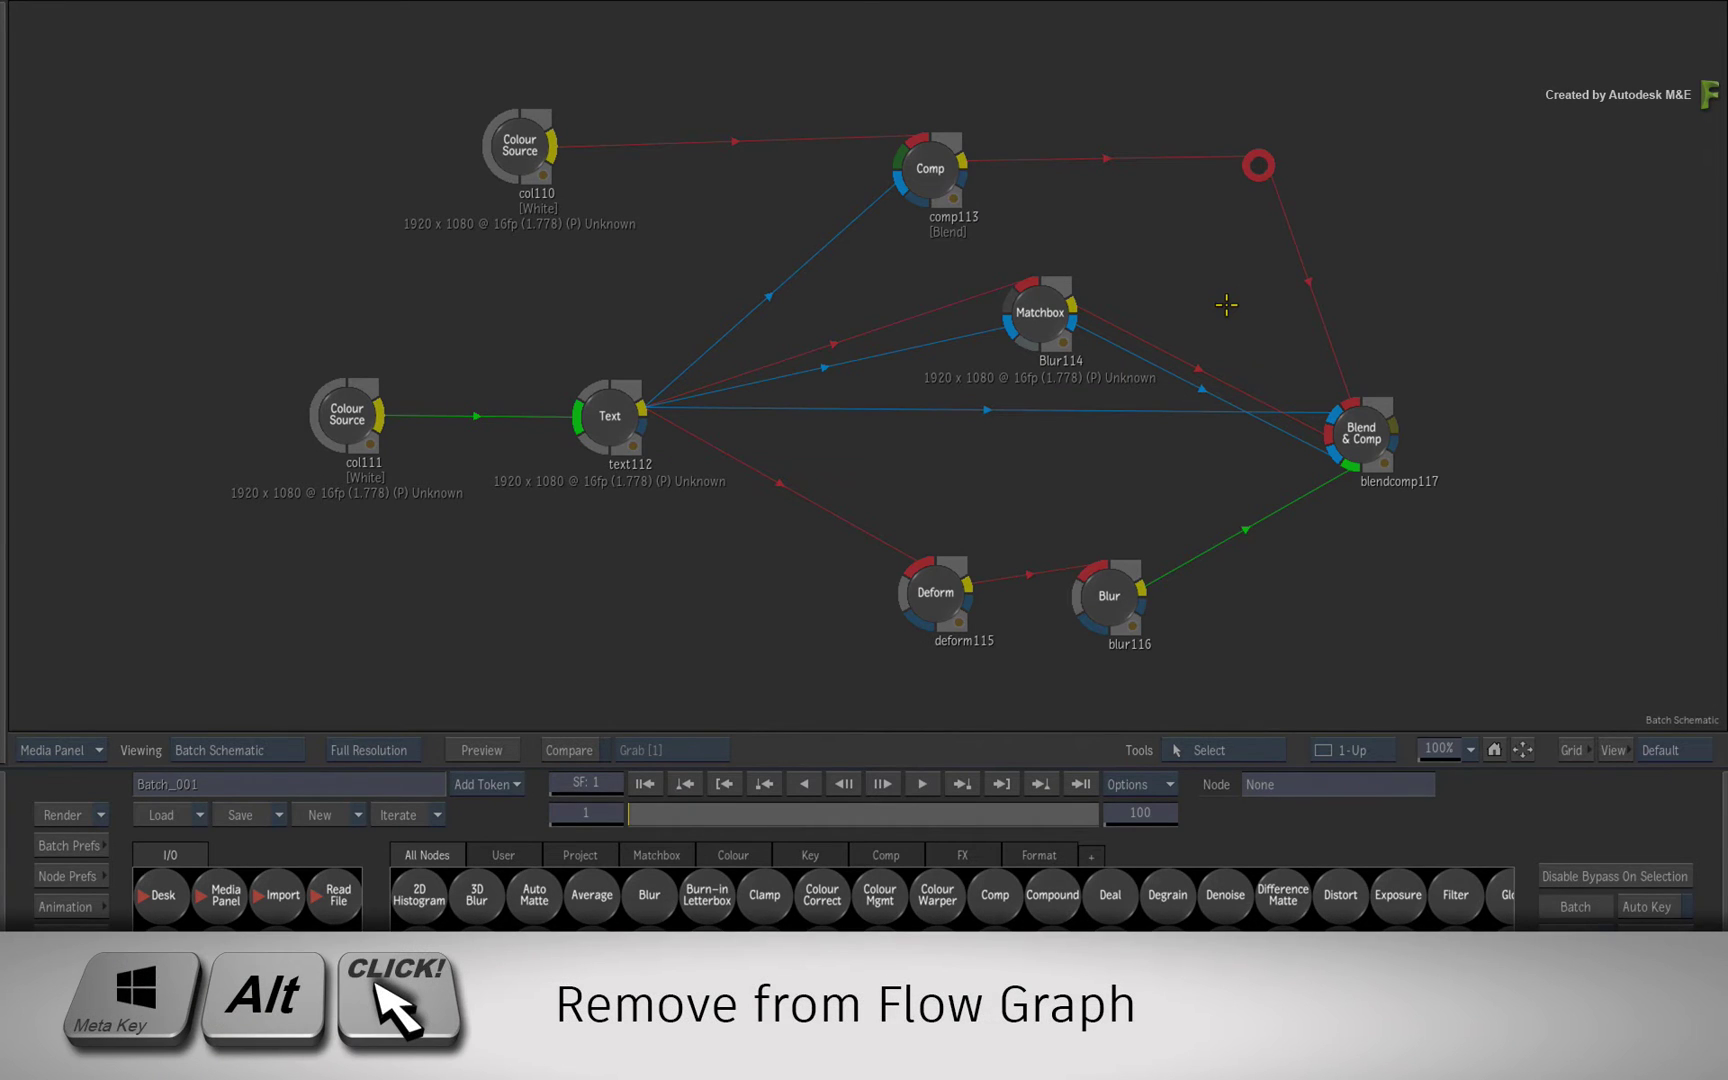
Test-remove the red elbow and undo, then add elbows bending the blue Blur114 and green blur116 links
{"action": "left_click", "coordinate": [1258, 163], "text": "alt+super"}
{"action": "key", "text": "ctrl+z"}
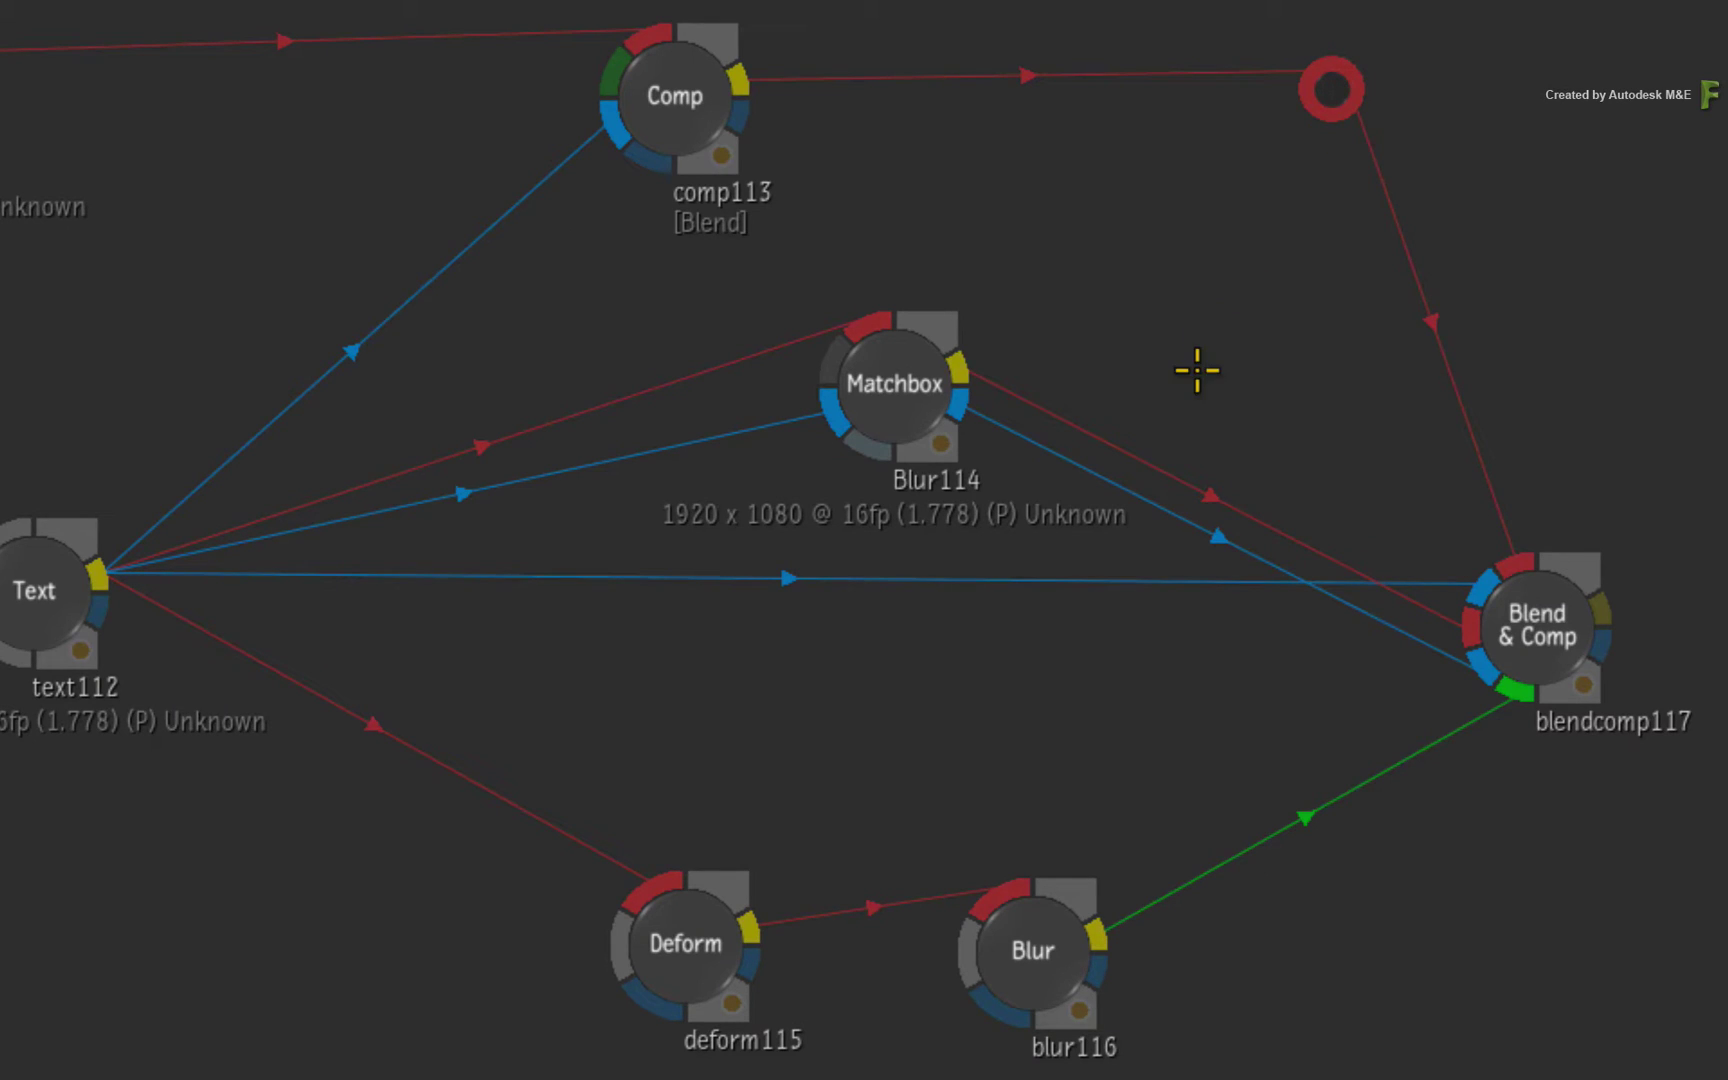
{"action": "left_click", "coordinate": [1169, 513]}
{"action": "left_click_drag", "start_coordinate": [1169, 513], "coordinate": [1112, 665]}
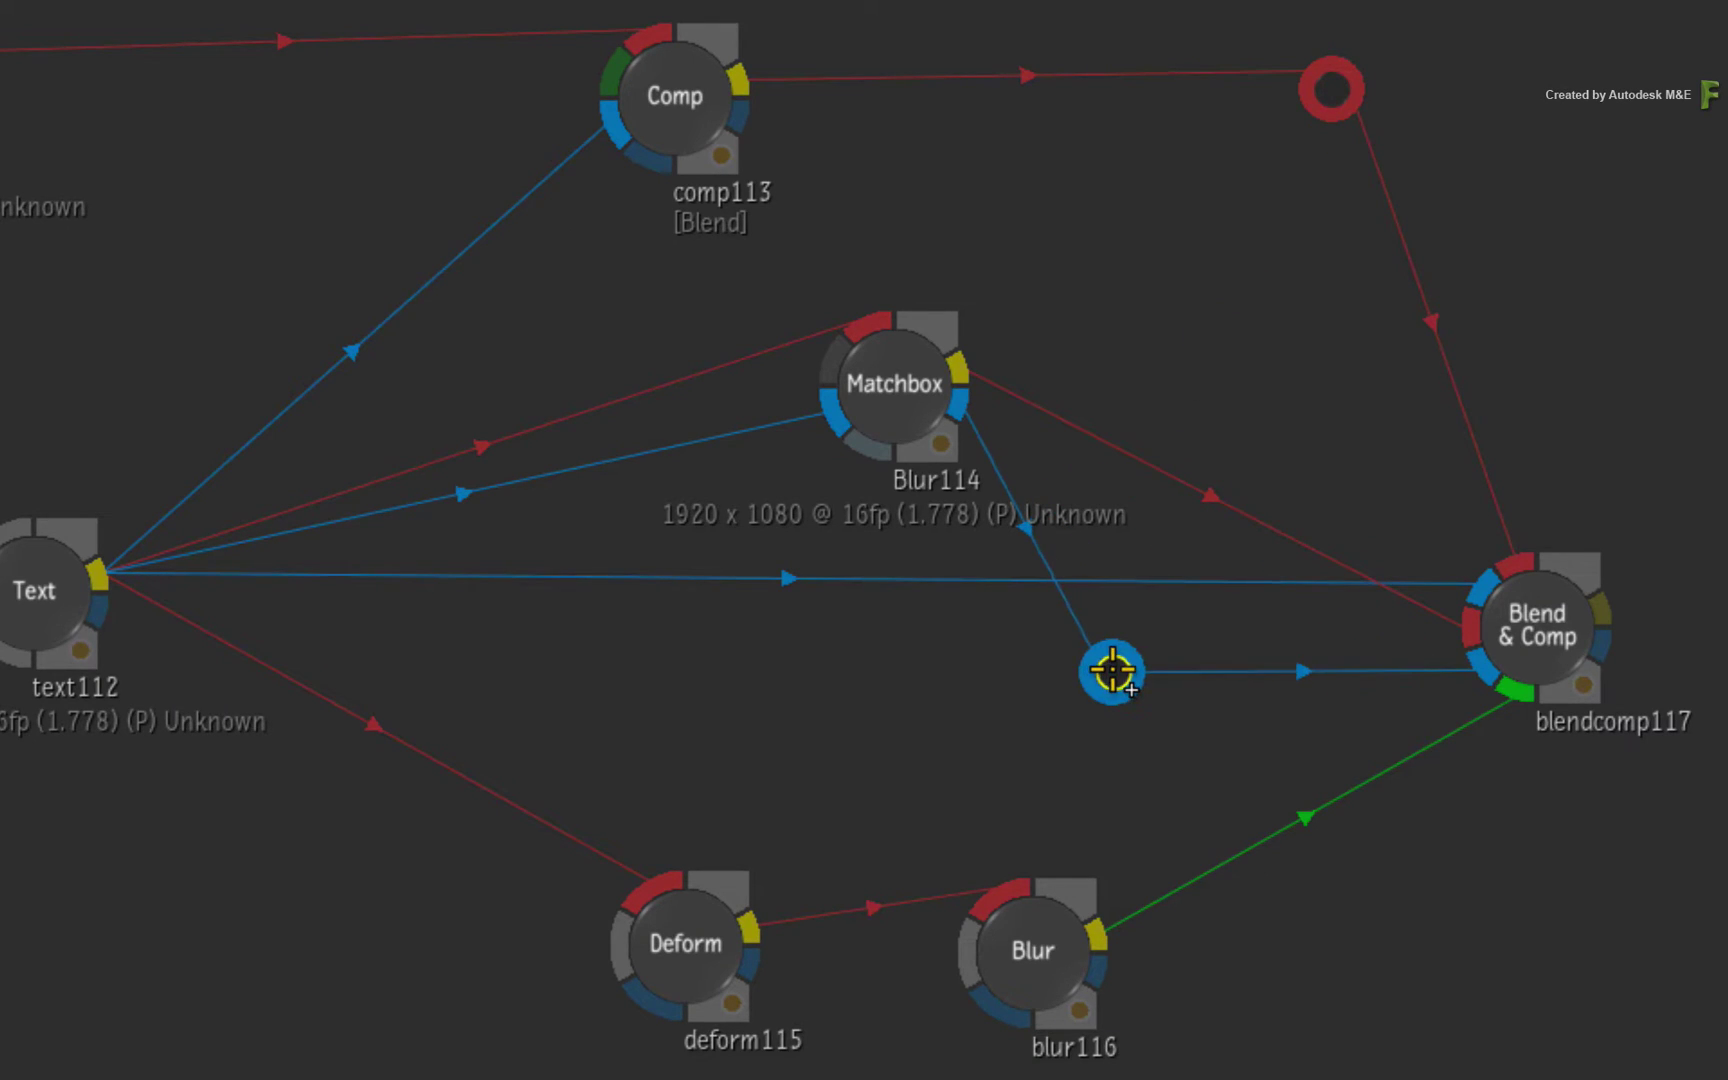
{"action": "left_click_drag", "start_coordinate": [1307, 815], "coordinate": [1497, 944]}
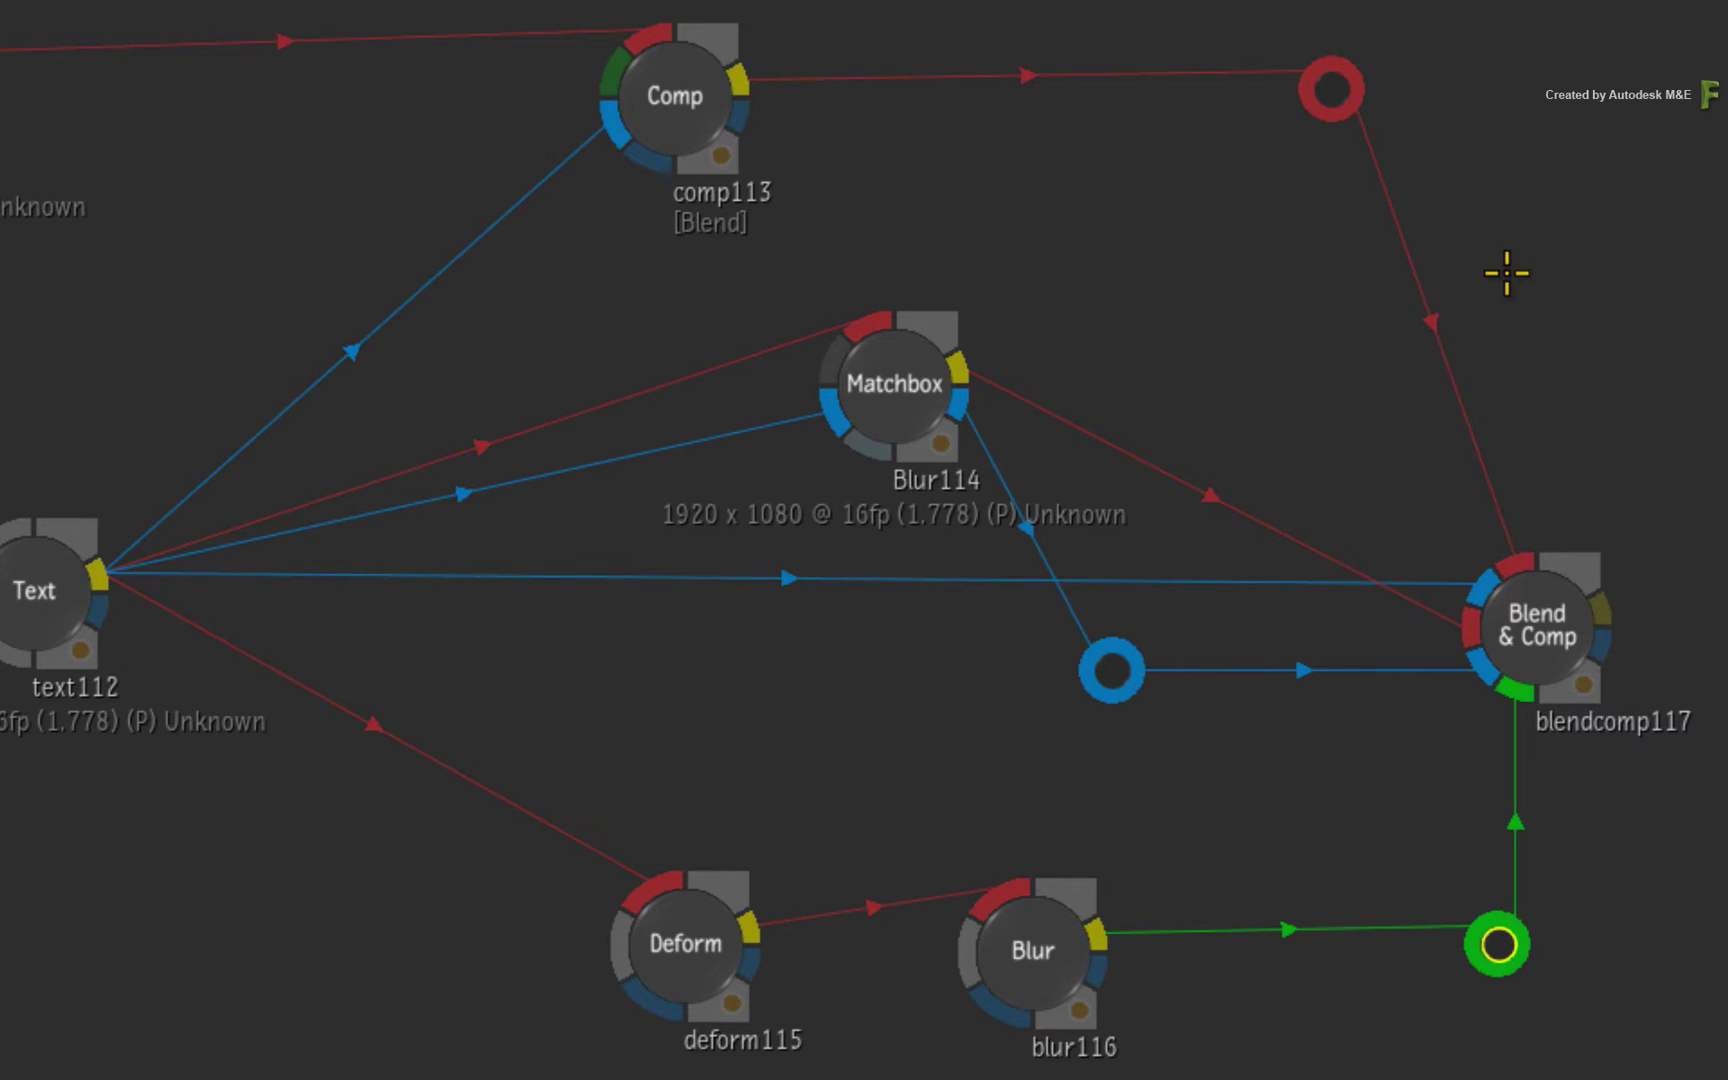
Fine-tune the positions of the red, green and blue elbows
{"action": "left_click_drag", "start_coordinate": [1332, 90], "coordinate": [1327, 92]}
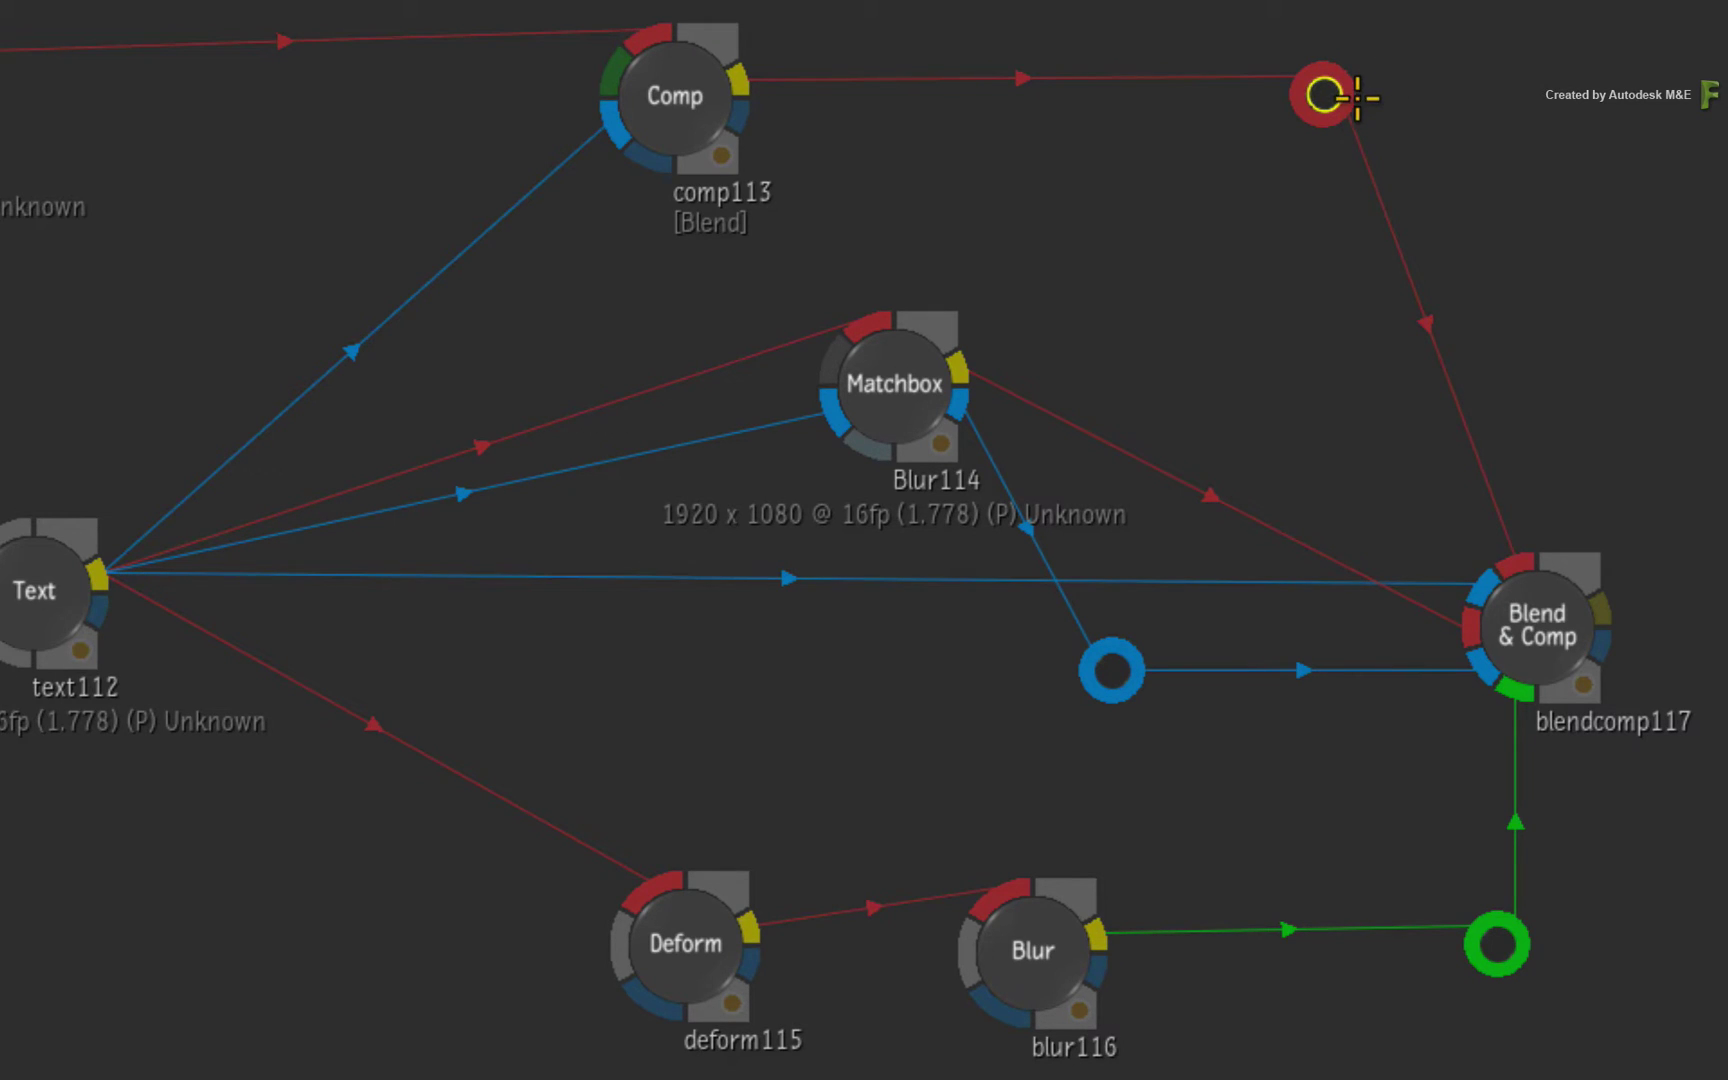
{"action": "left_click_drag", "start_coordinate": [1325, 98], "coordinate": [1326, 92]}
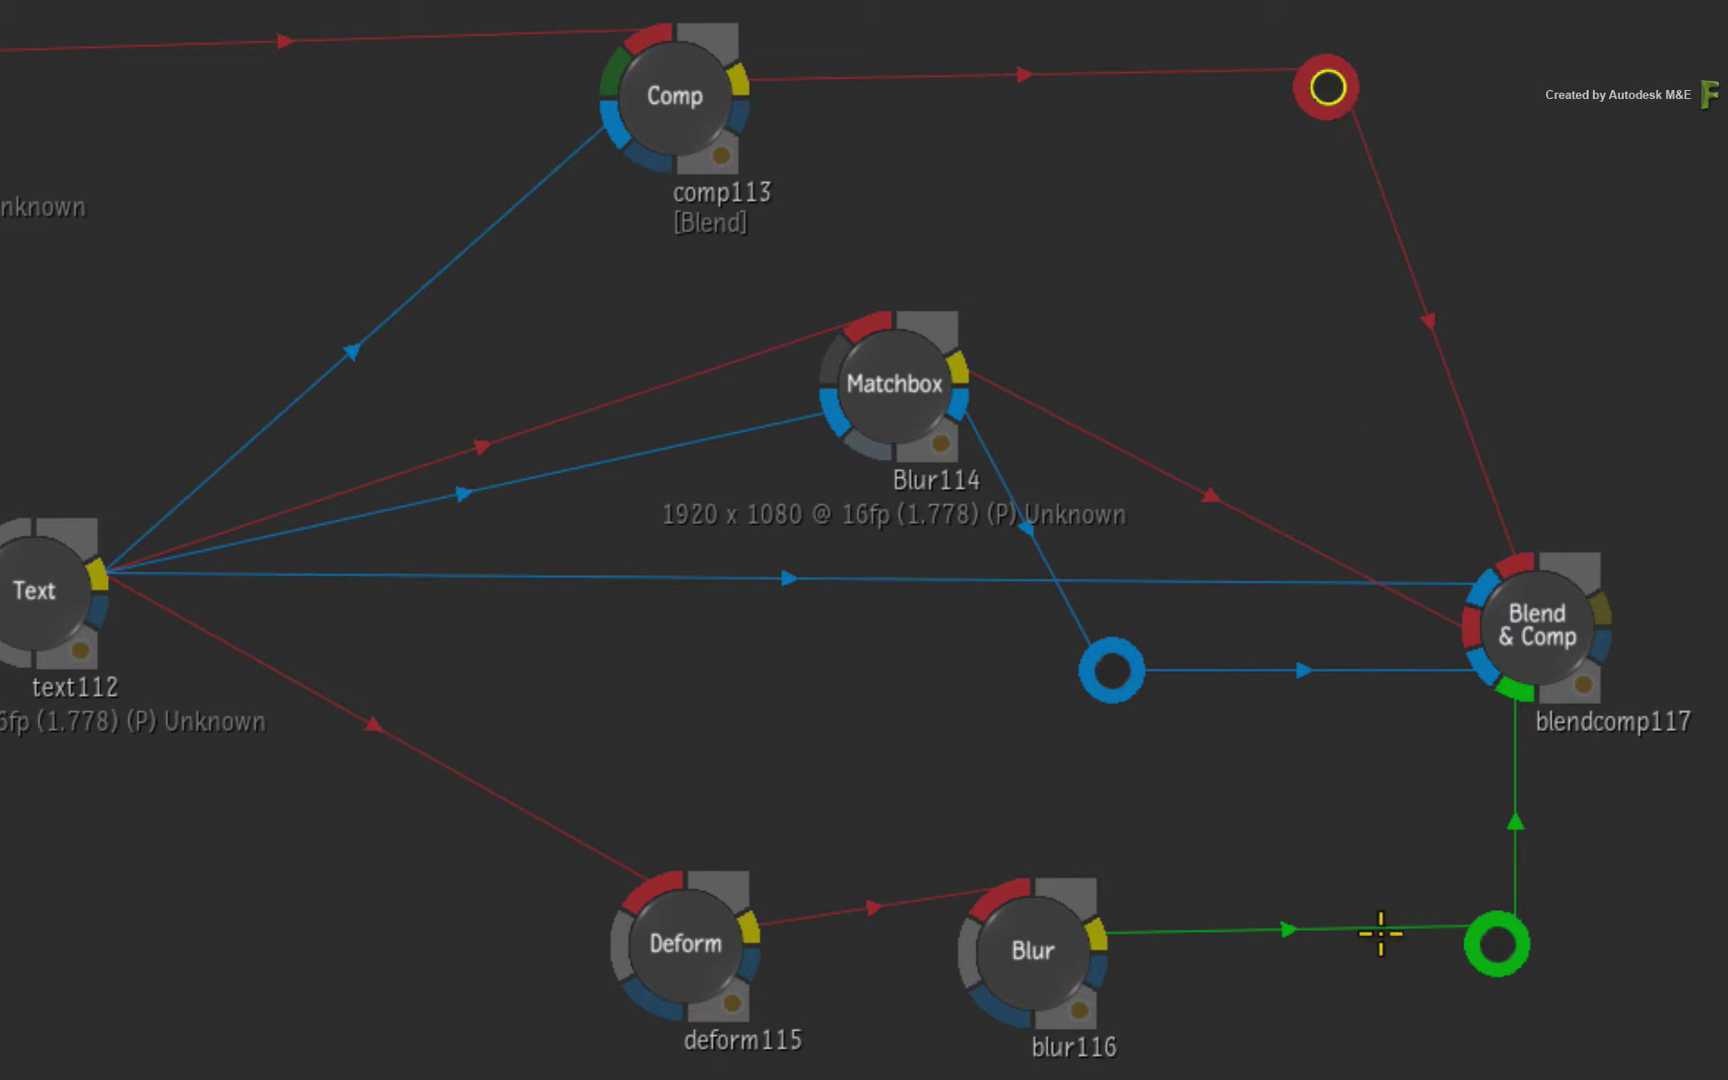
{"action": "left_click_drag", "start_coordinate": [1497, 944], "coordinate": [1498, 947]}
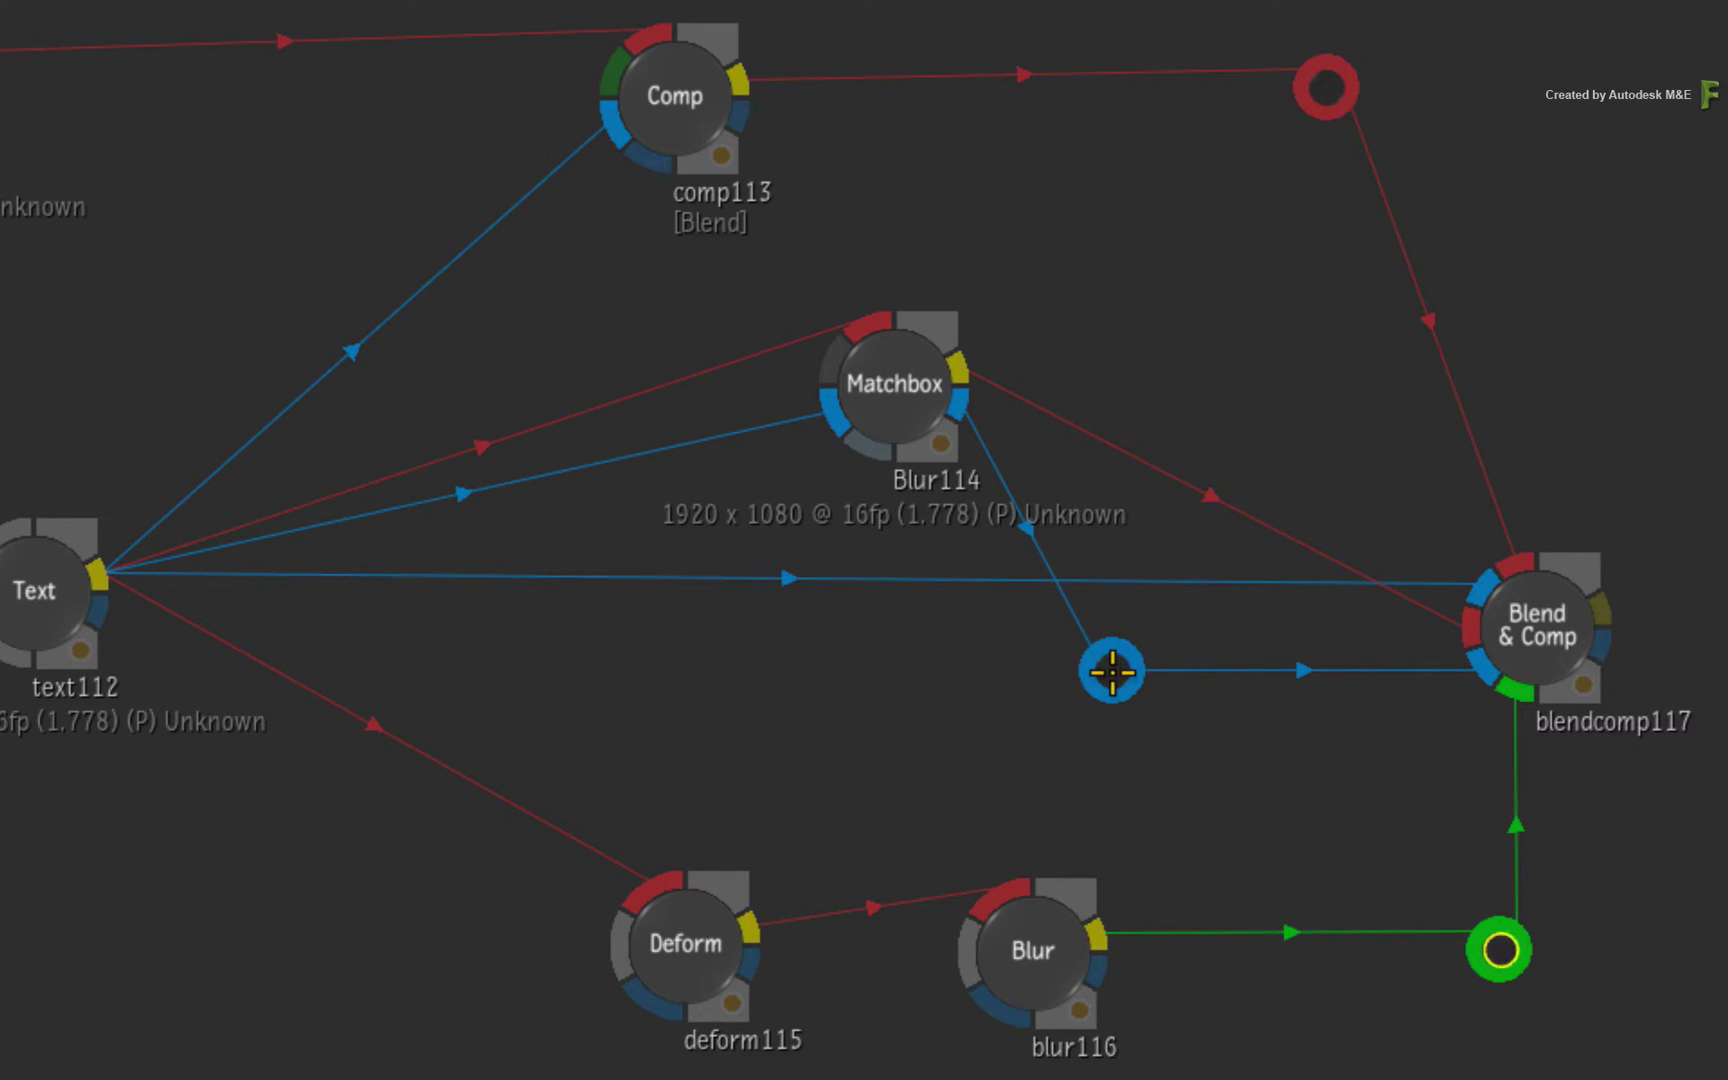
{"action": "left_click_drag", "start_coordinate": [1112, 670], "coordinate": [1110, 673]}
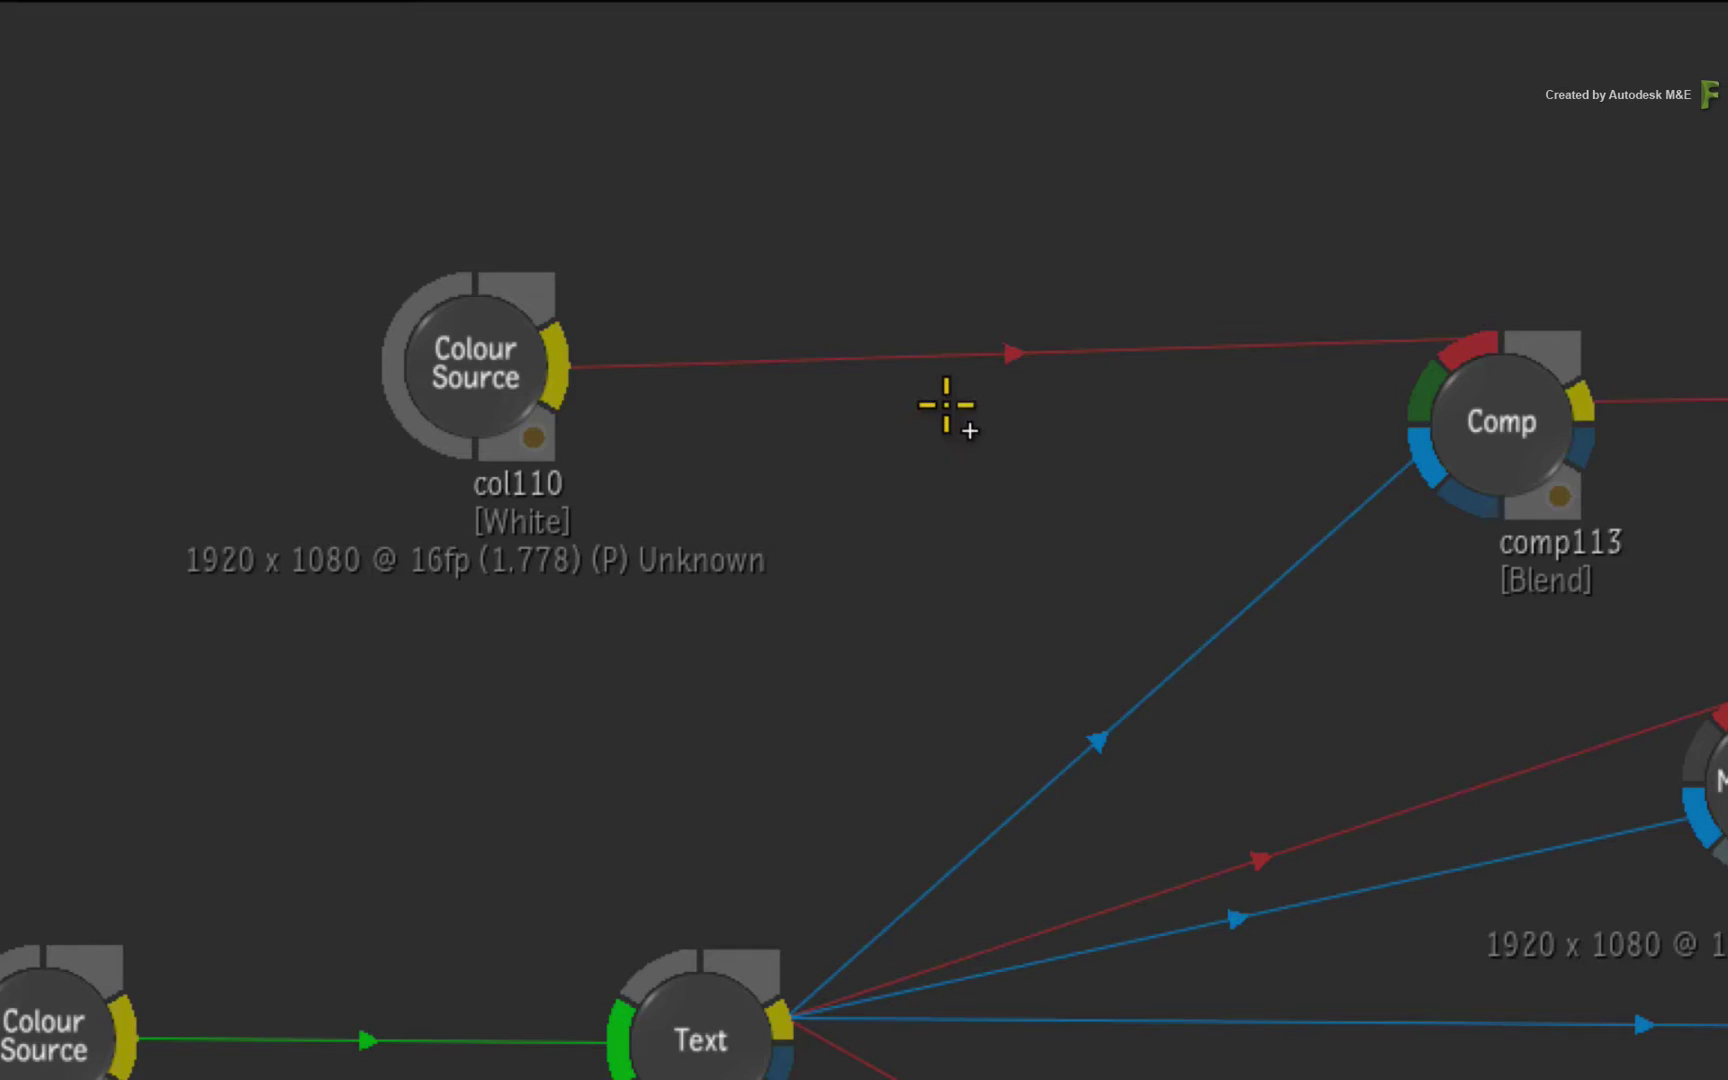
Add an elbow on col110's link and branch it to a second comp113 input
{"action": "left_click", "coordinate": [964, 351]}
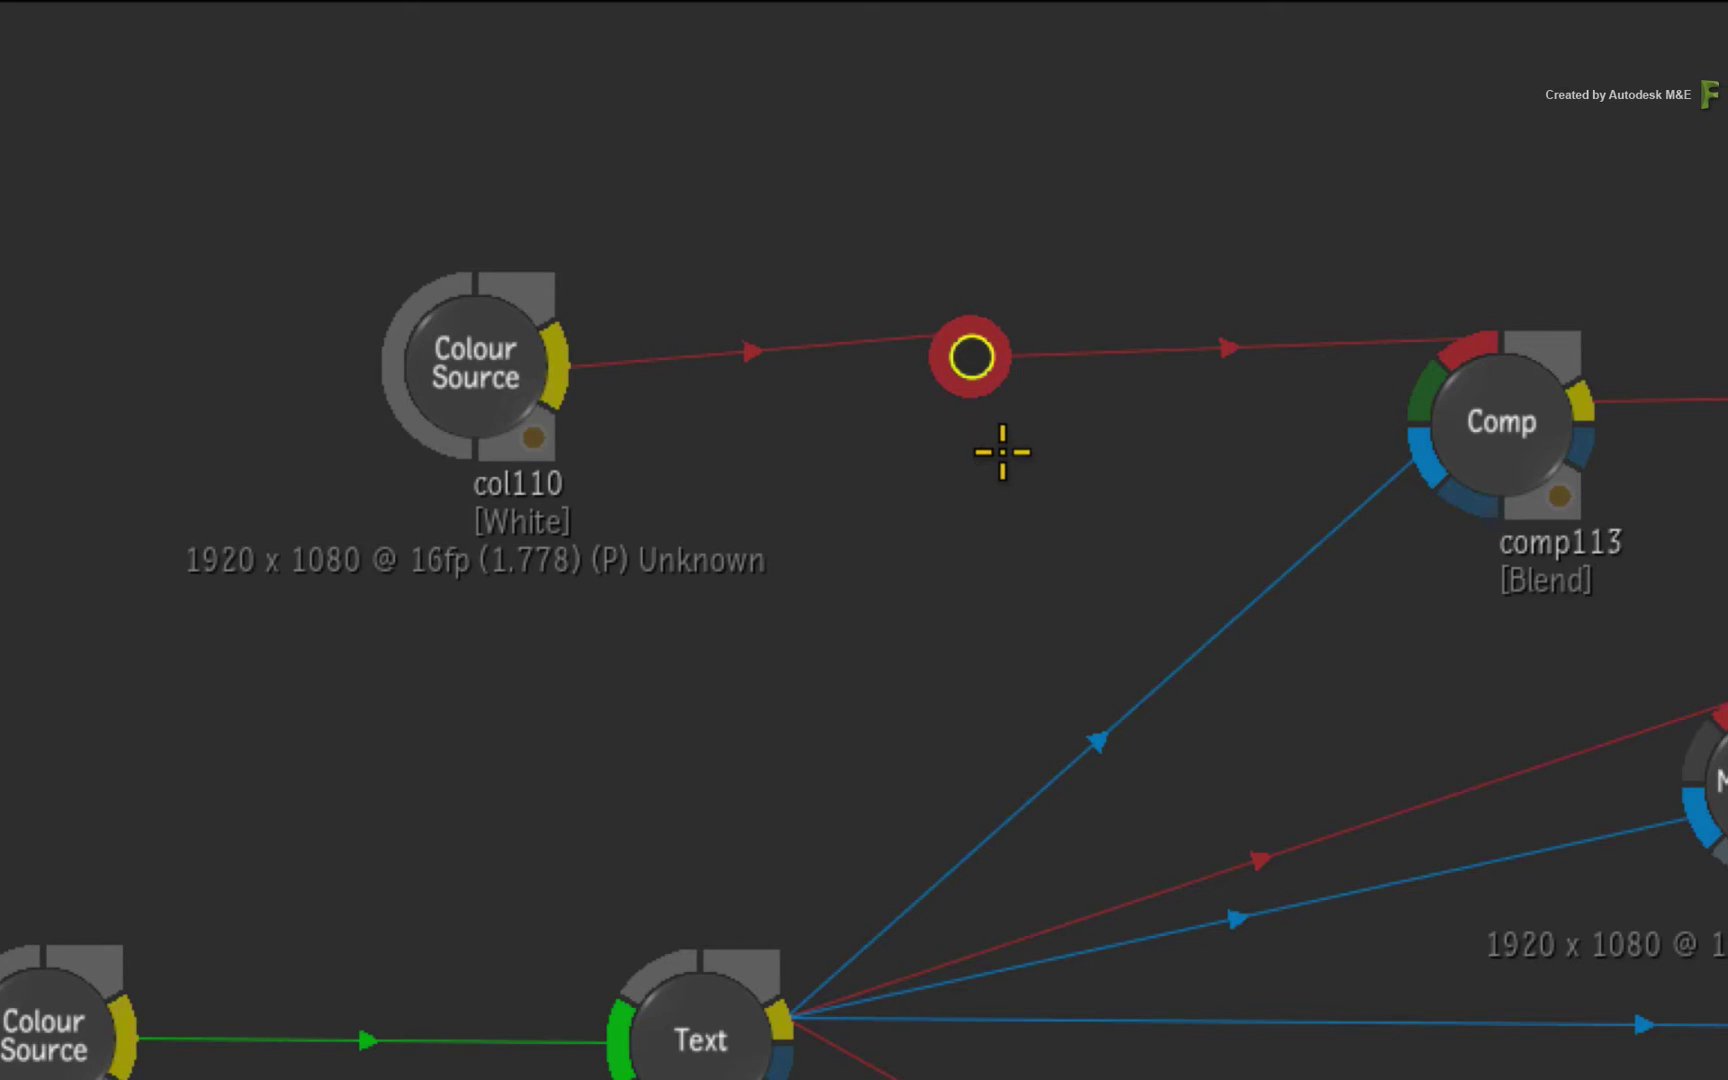
{"action": "left_click_drag", "start_coordinate": [993, 373], "coordinate": [1430, 391]}
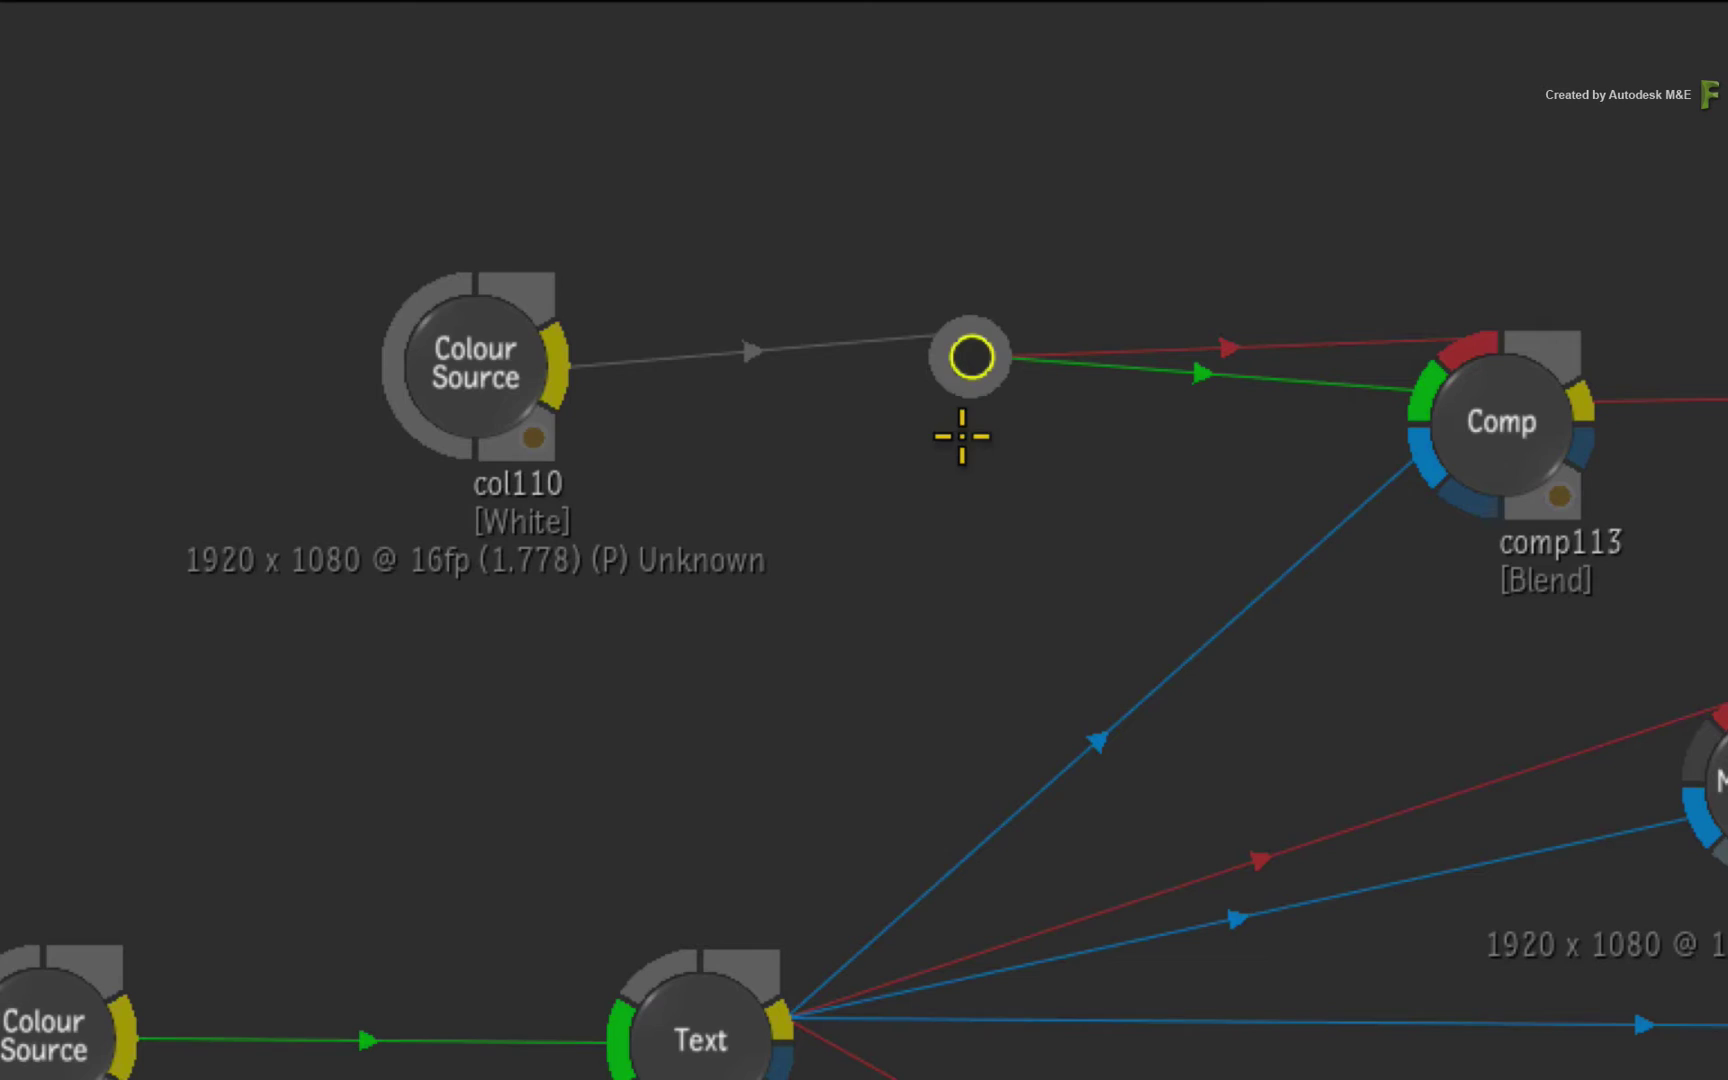
{"action": "mouse_move", "coordinate": [971, 358]}
{"action": "left_mouse_down"}
{"action": "mouse_move", "coordinate": [937, 353]}
{"action": "mouse_move", "coordinate": [930, 393]}
{"action": "mouse_move", "coordinate": [941, 372]}
{"action": "left_mouse_up"}
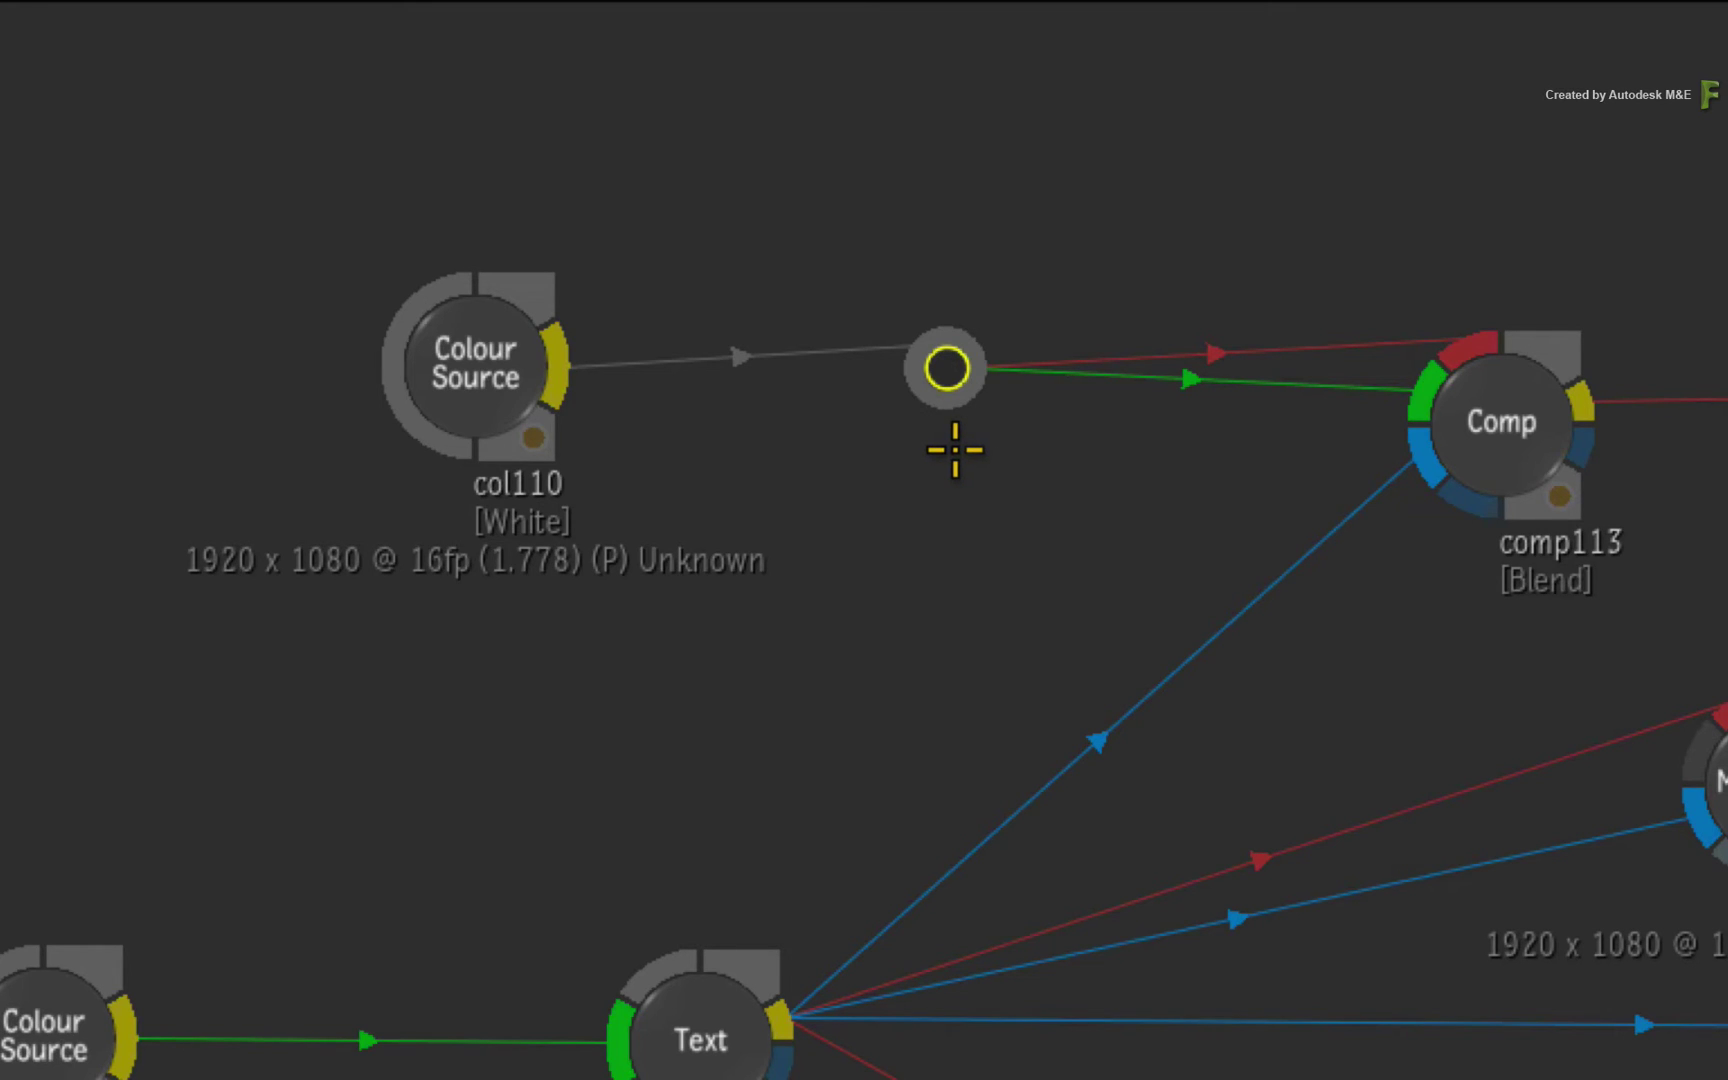
Move col110, its splitting elbow and comp113 left together, then fine-tune the elbow's position
{"action": "mouse_move", "coordinate": [949, 360]}
{"action": "left_mouse_down"}
{"action": "mouse_move", "coordinate": [1090, 130]}
{"action": "mouse_move", "coordinate": [1015, 318]}
{"action": "mouse_move", "coordinate": [956, 360]}
{"action": "left_mouse_up"}
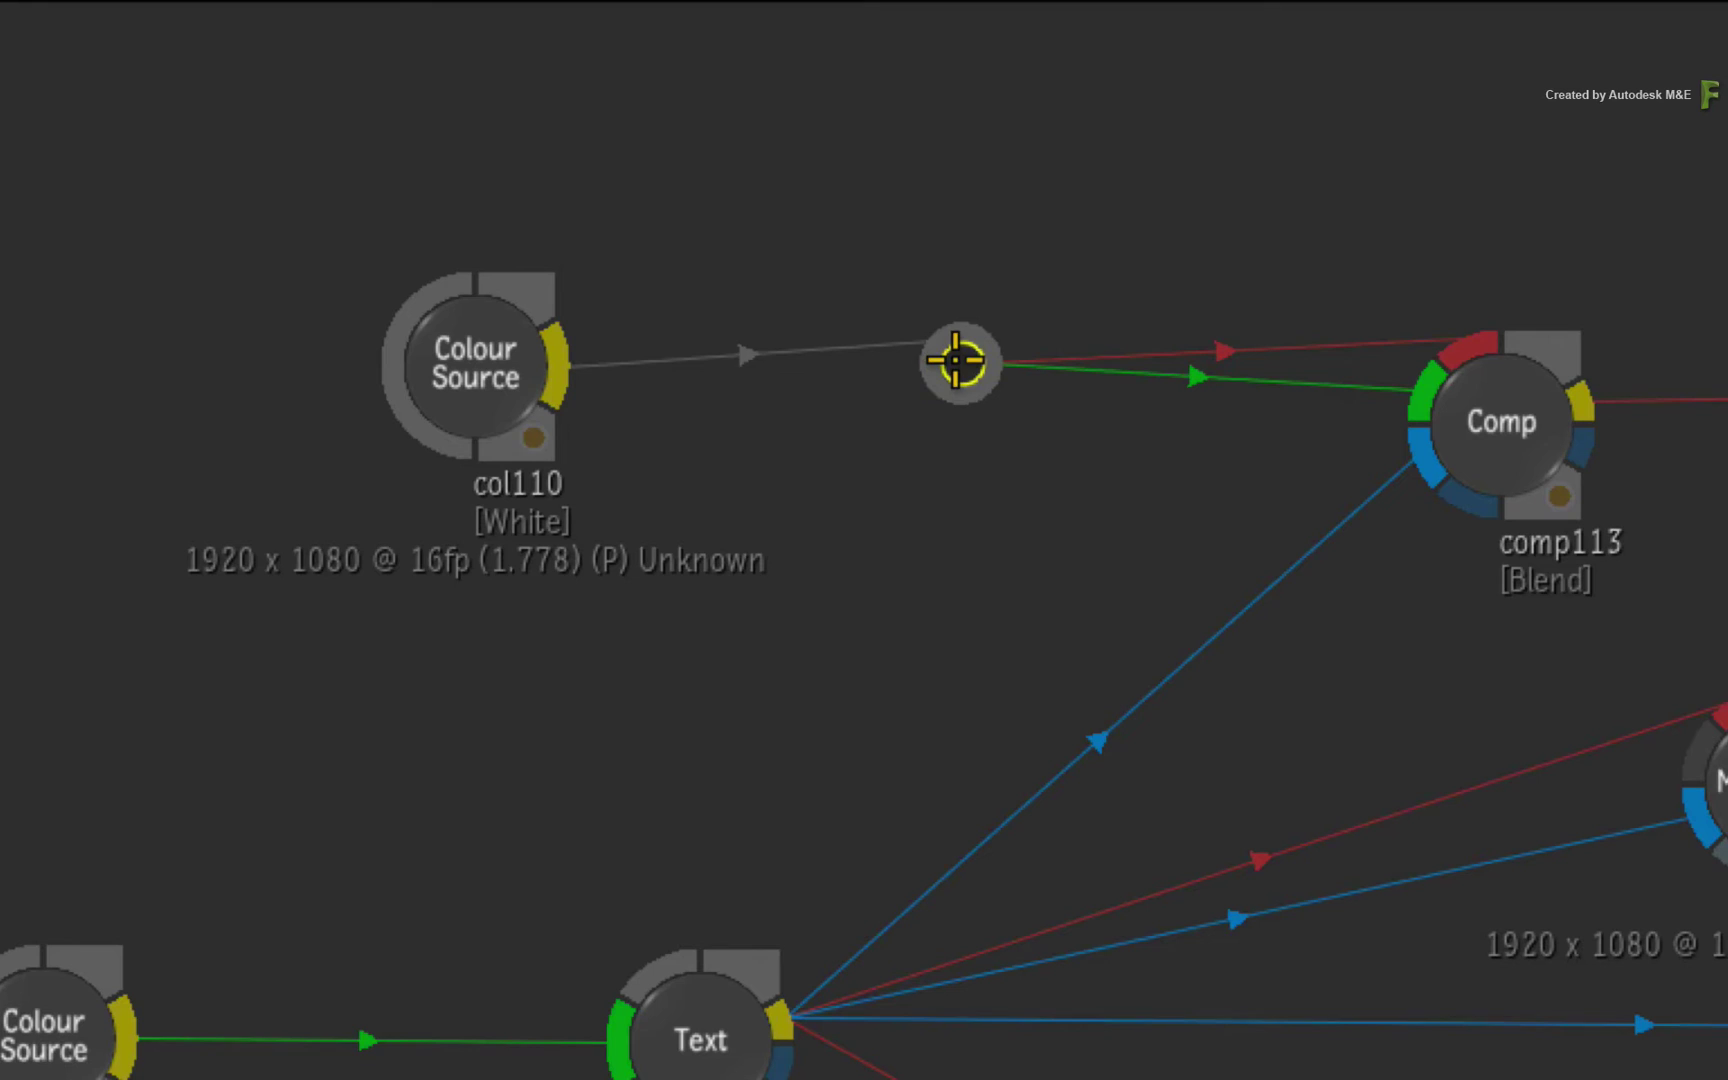
{"action": "left_click_drag", "start_coordinate": [3, 137], "coordinate": [1670, 656]}
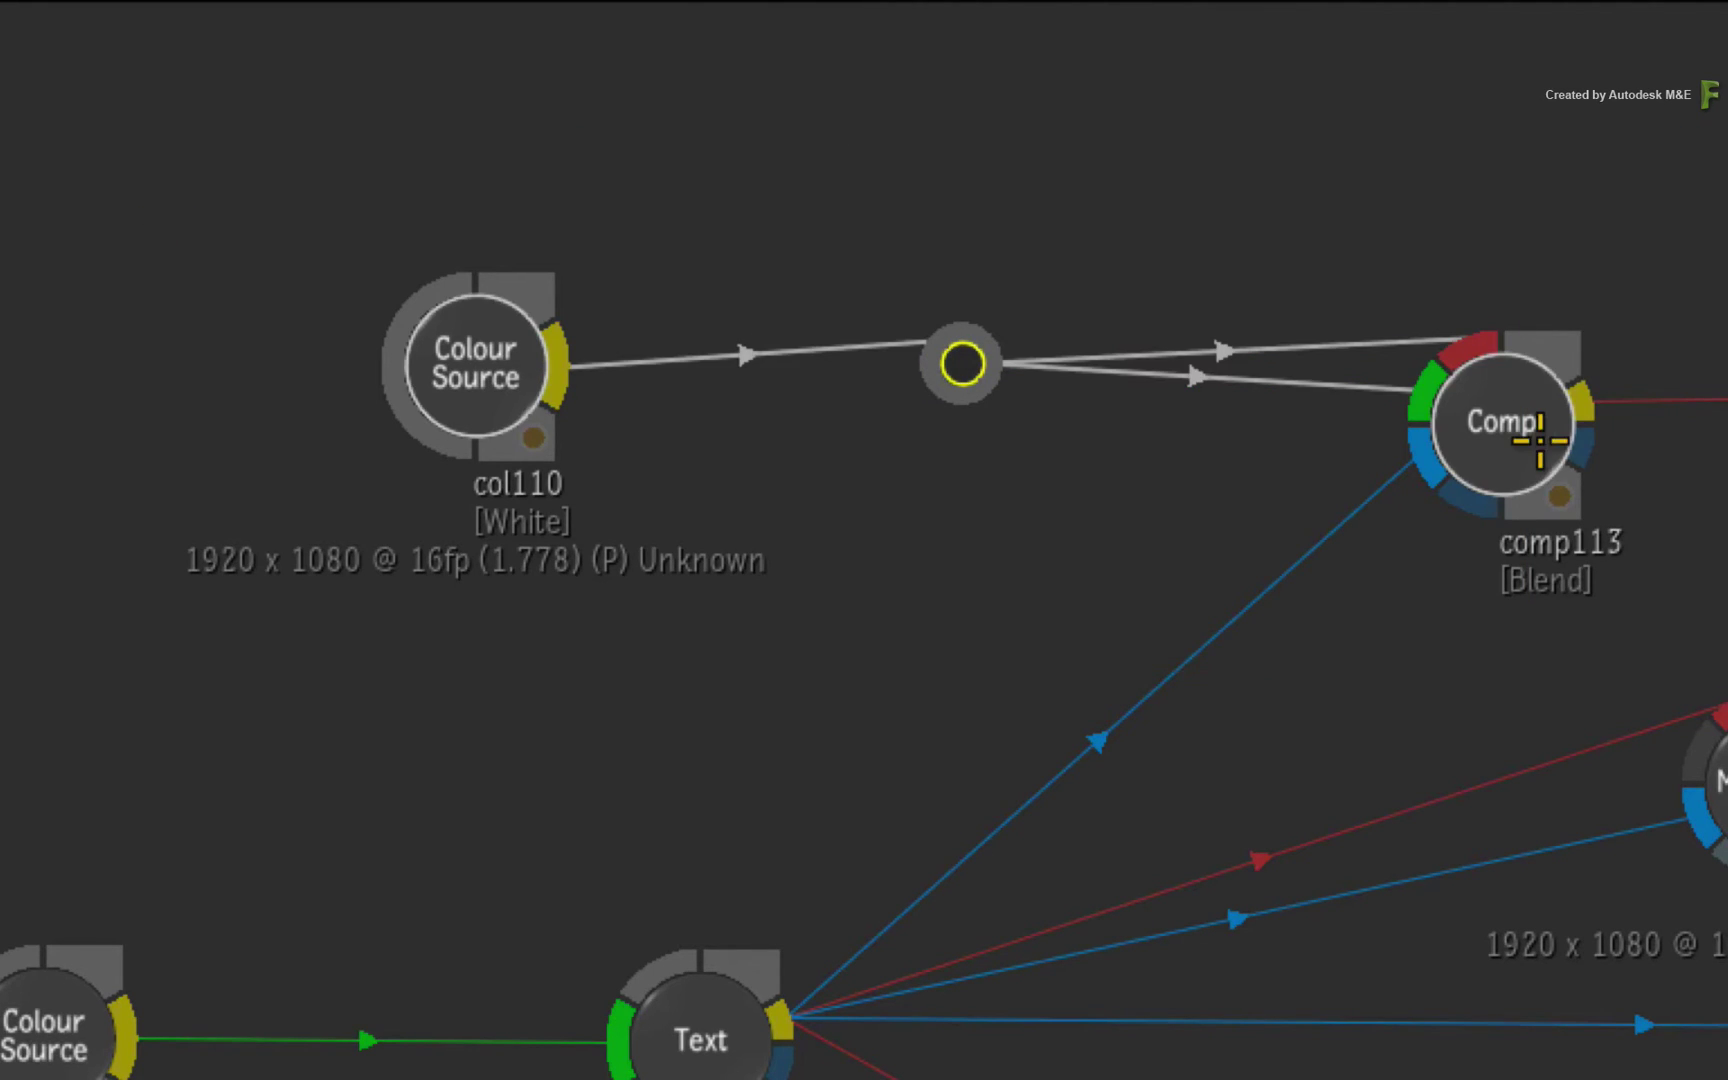
{"action": "left_click_drag", "start_coordinate": [1540, 440], "coordinate": [1337, 443]}
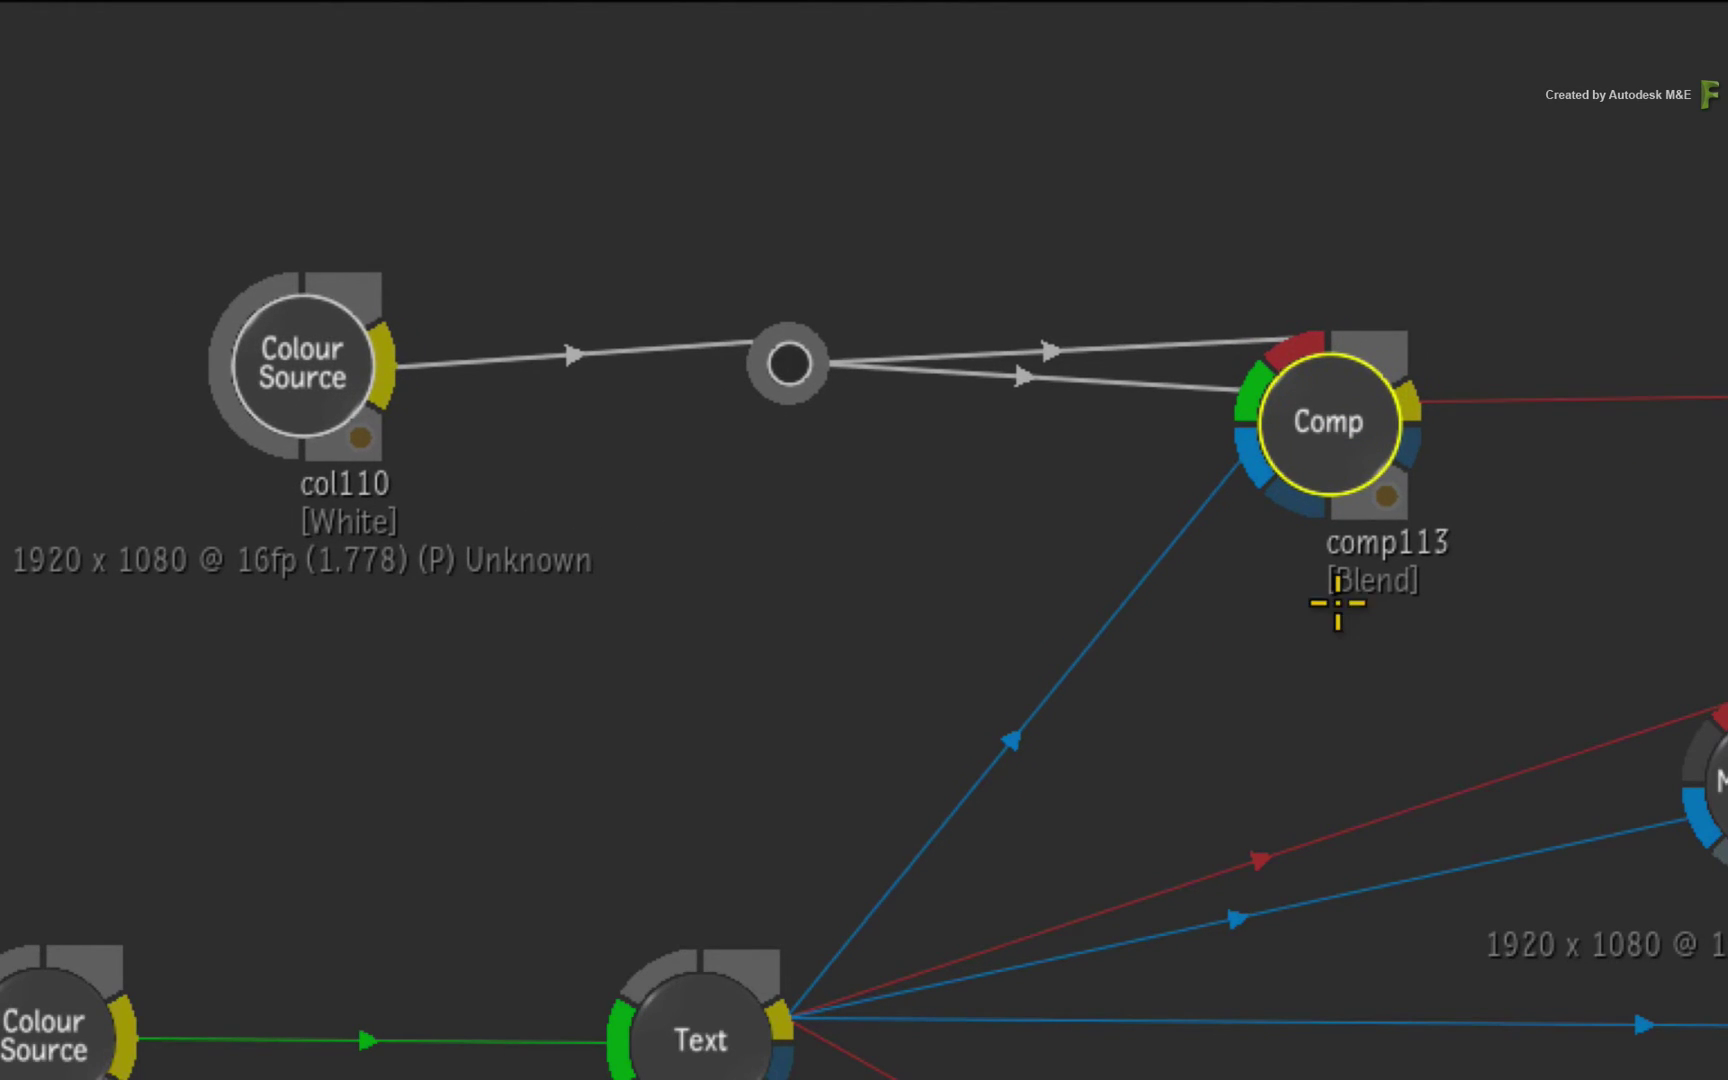
{"action": "left_click", "coordinate": [1277, 660]}
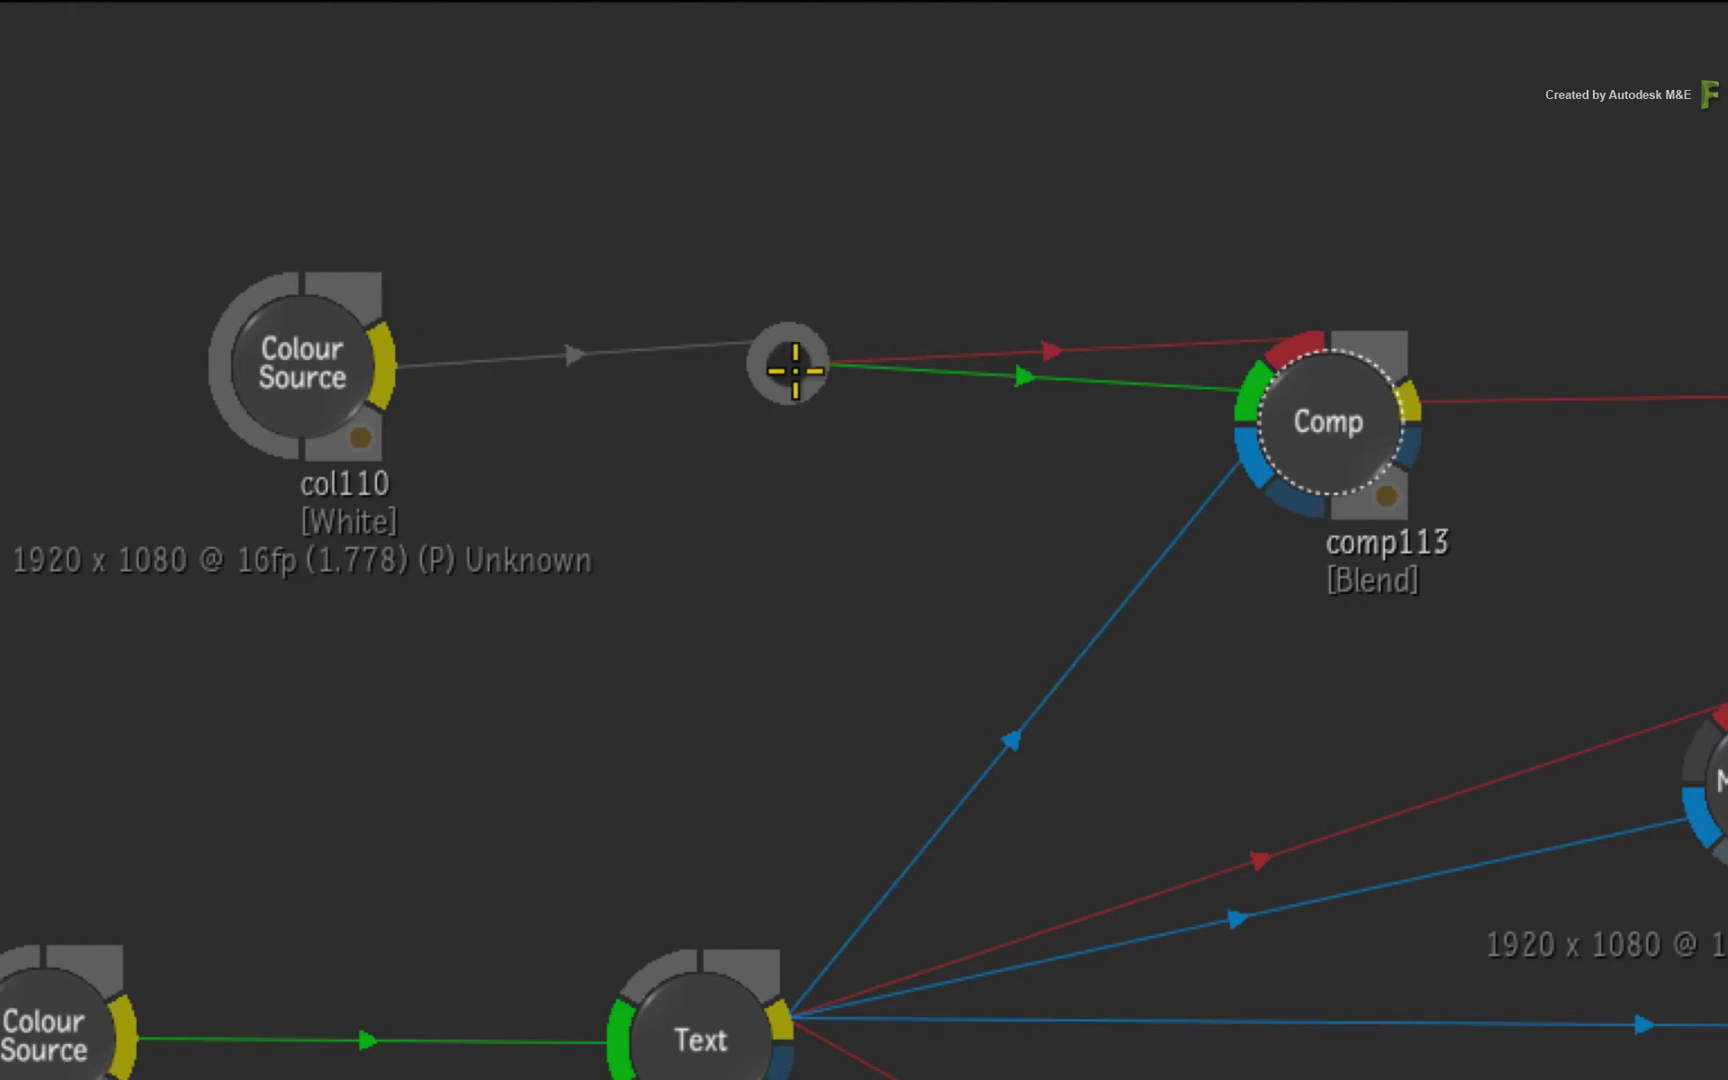
{"action": "mouse_move", "coordinate": [795, 370]}
{"action": "left_mouse_down"}
{"action": "mouse_move", "coordinate": [818, 368]}
{"action": "mouse_move", "coordinate": [811, 382]}
{"action": "left_mouse_up"}
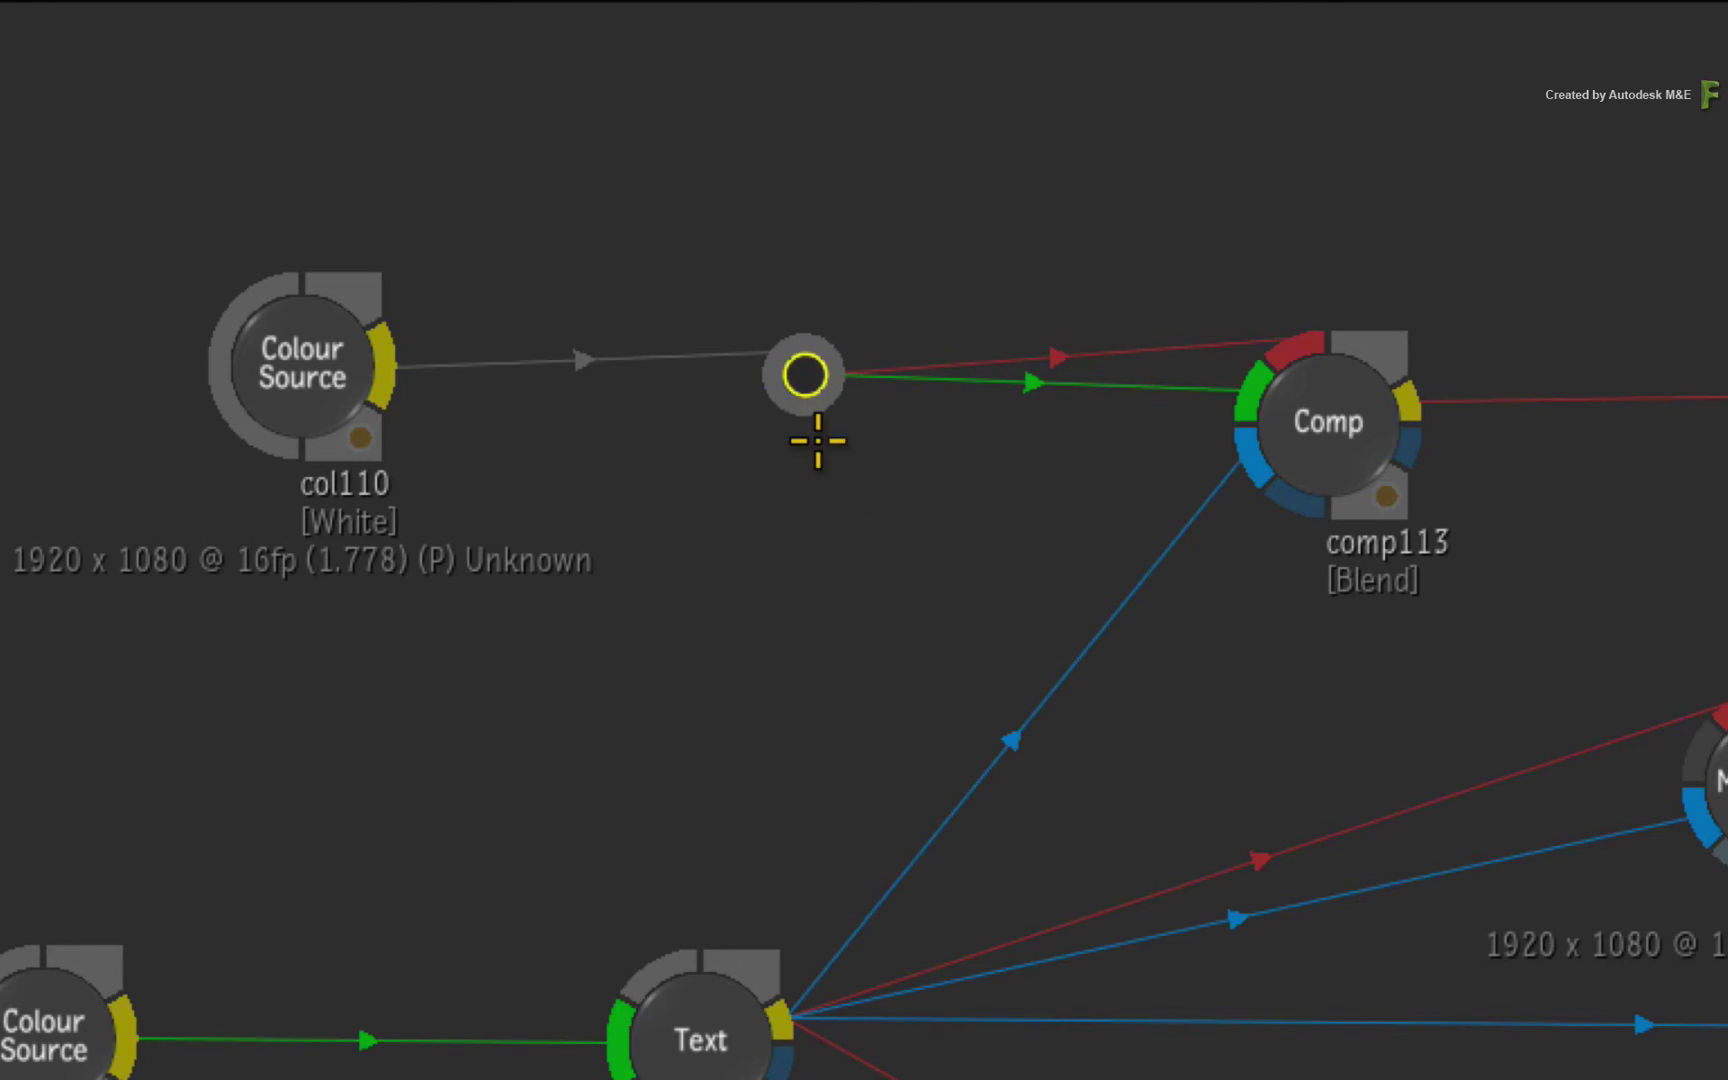
{"action": "left_click", "coordinate": [836, 508]}
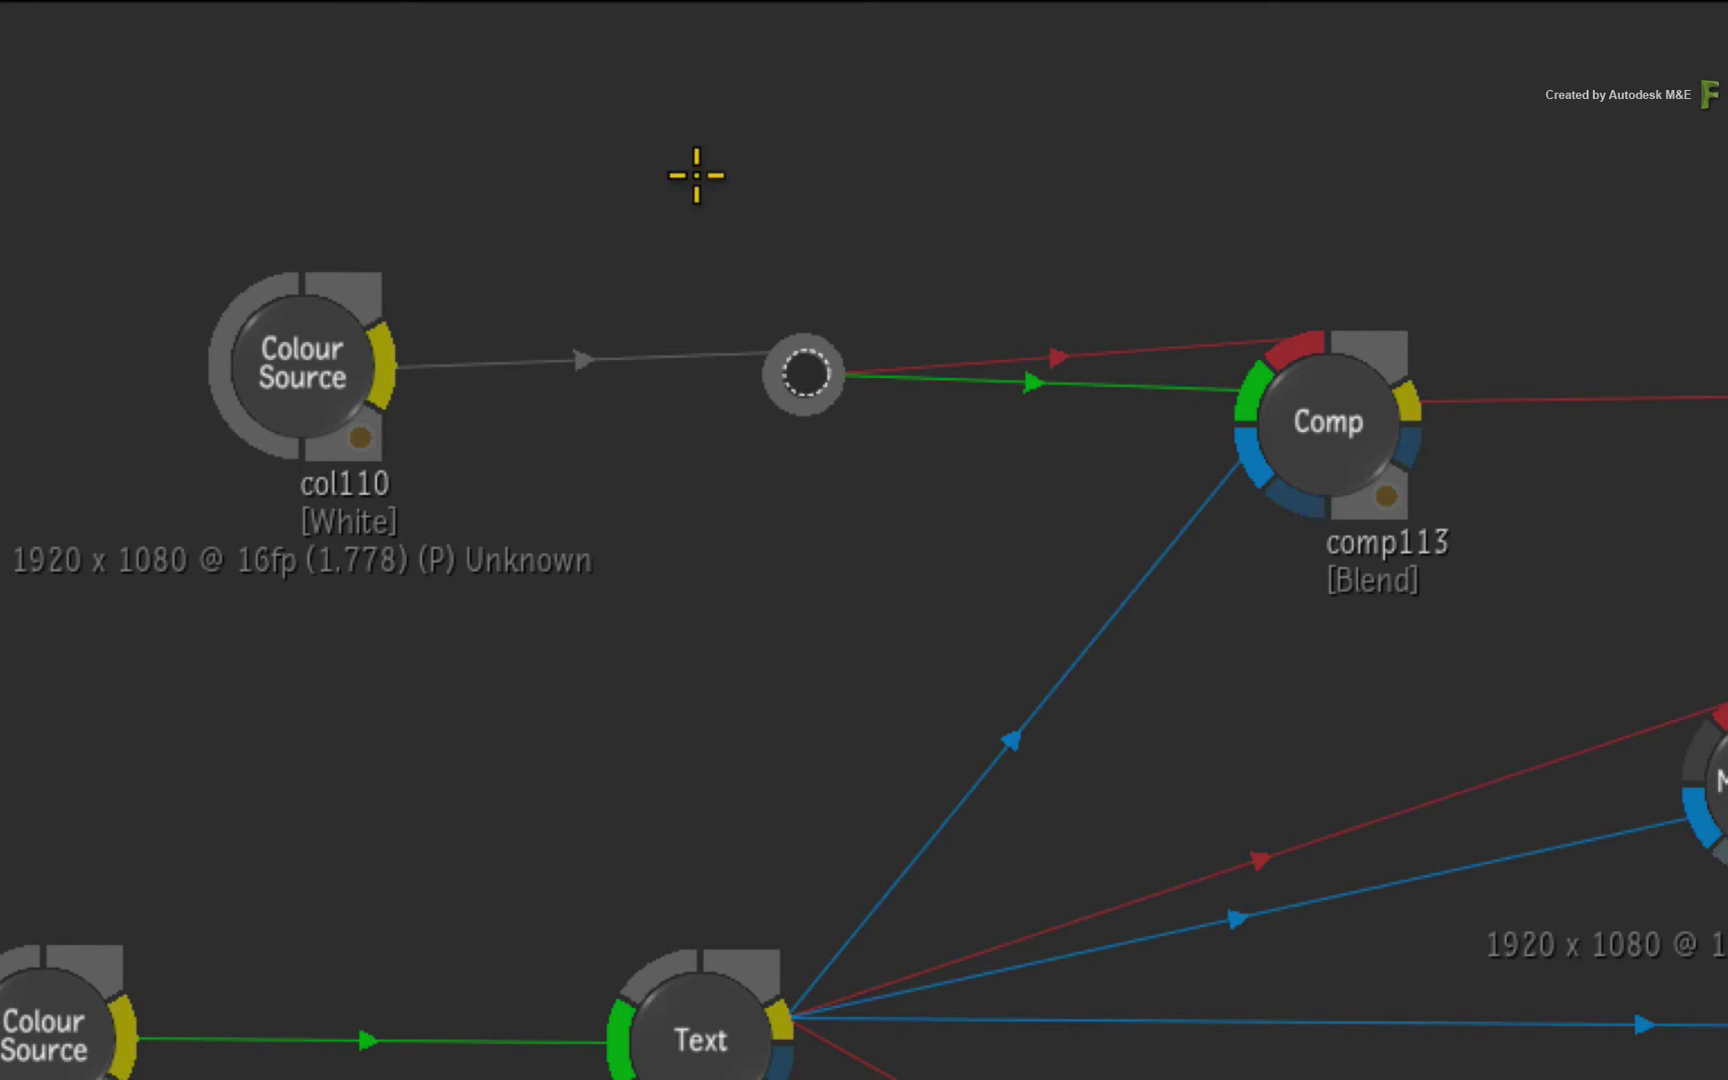
{"action": "mouse_move", "coordinate": [704, 162]}
{"action": "left_mouse_down"}
{"action": "mouse_move", "coordinate": [672, 370]}
{"action": "mouse_move", "coordinate": [667, 532]}
{"action": "left_mouse_up"}
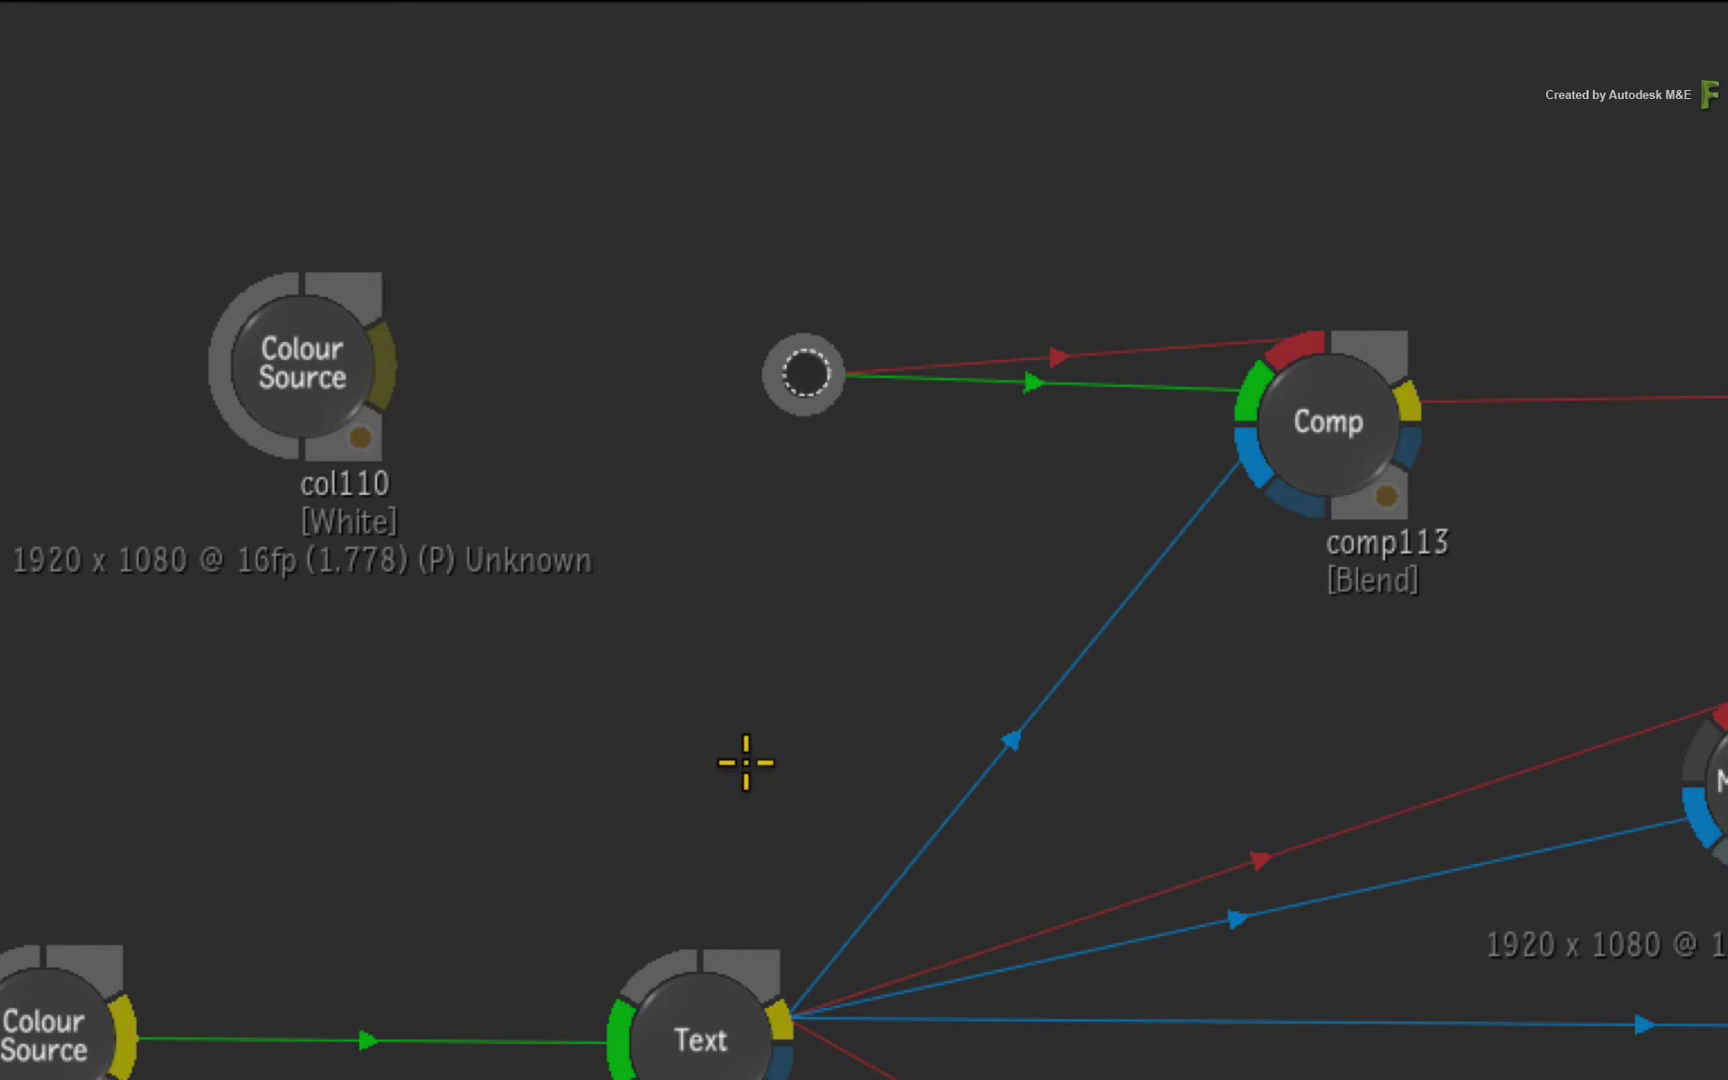
{"action": "key", "text": "ctrl+z"}
{"action": "left_click_drag", "start_coordinate": [1033, 195], "coordinate": [1033, 420]}
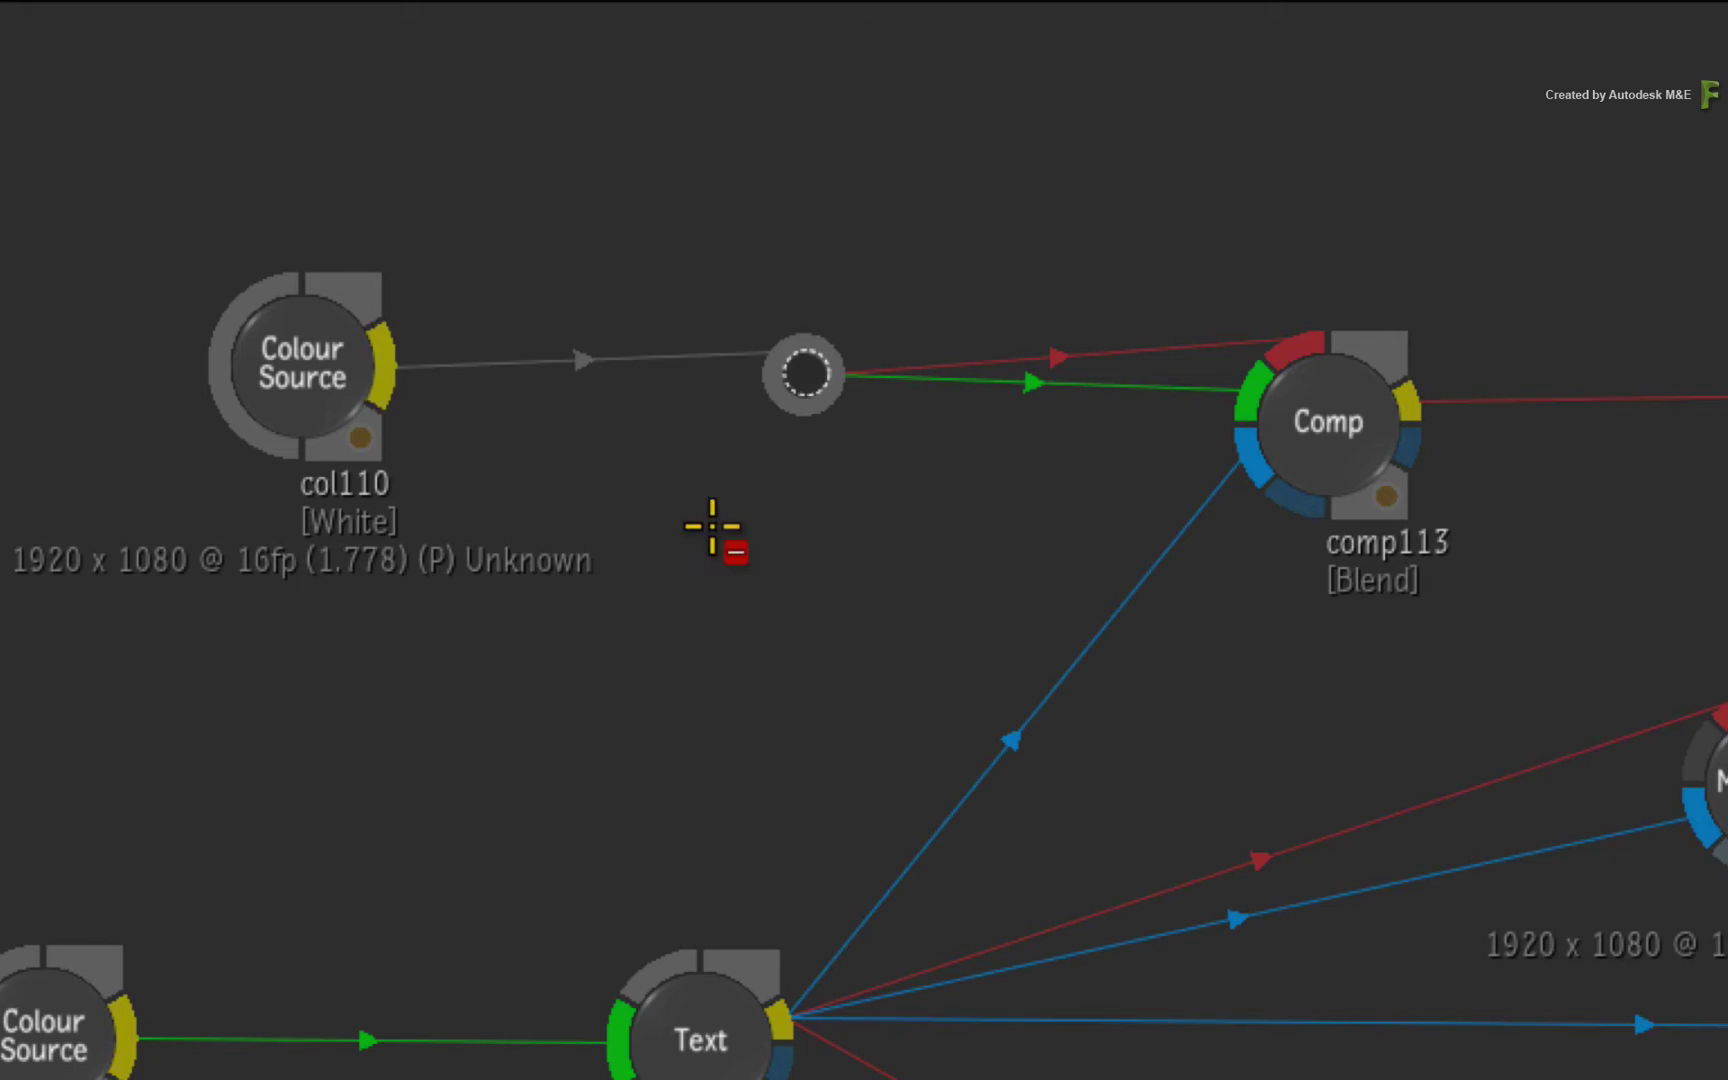
{"action": "mouse_move", "coordinate": [804, 374]}
{"action": "left_mouse_down"}
{"action": "mouse_move", "coordinate": [667, 366]}
{"action": "mouse_move", "coordinate": [467, 393]}
{"action": "mouse_move", "coordinate": [800, 362]}
{"action": "left_mouse_up"}
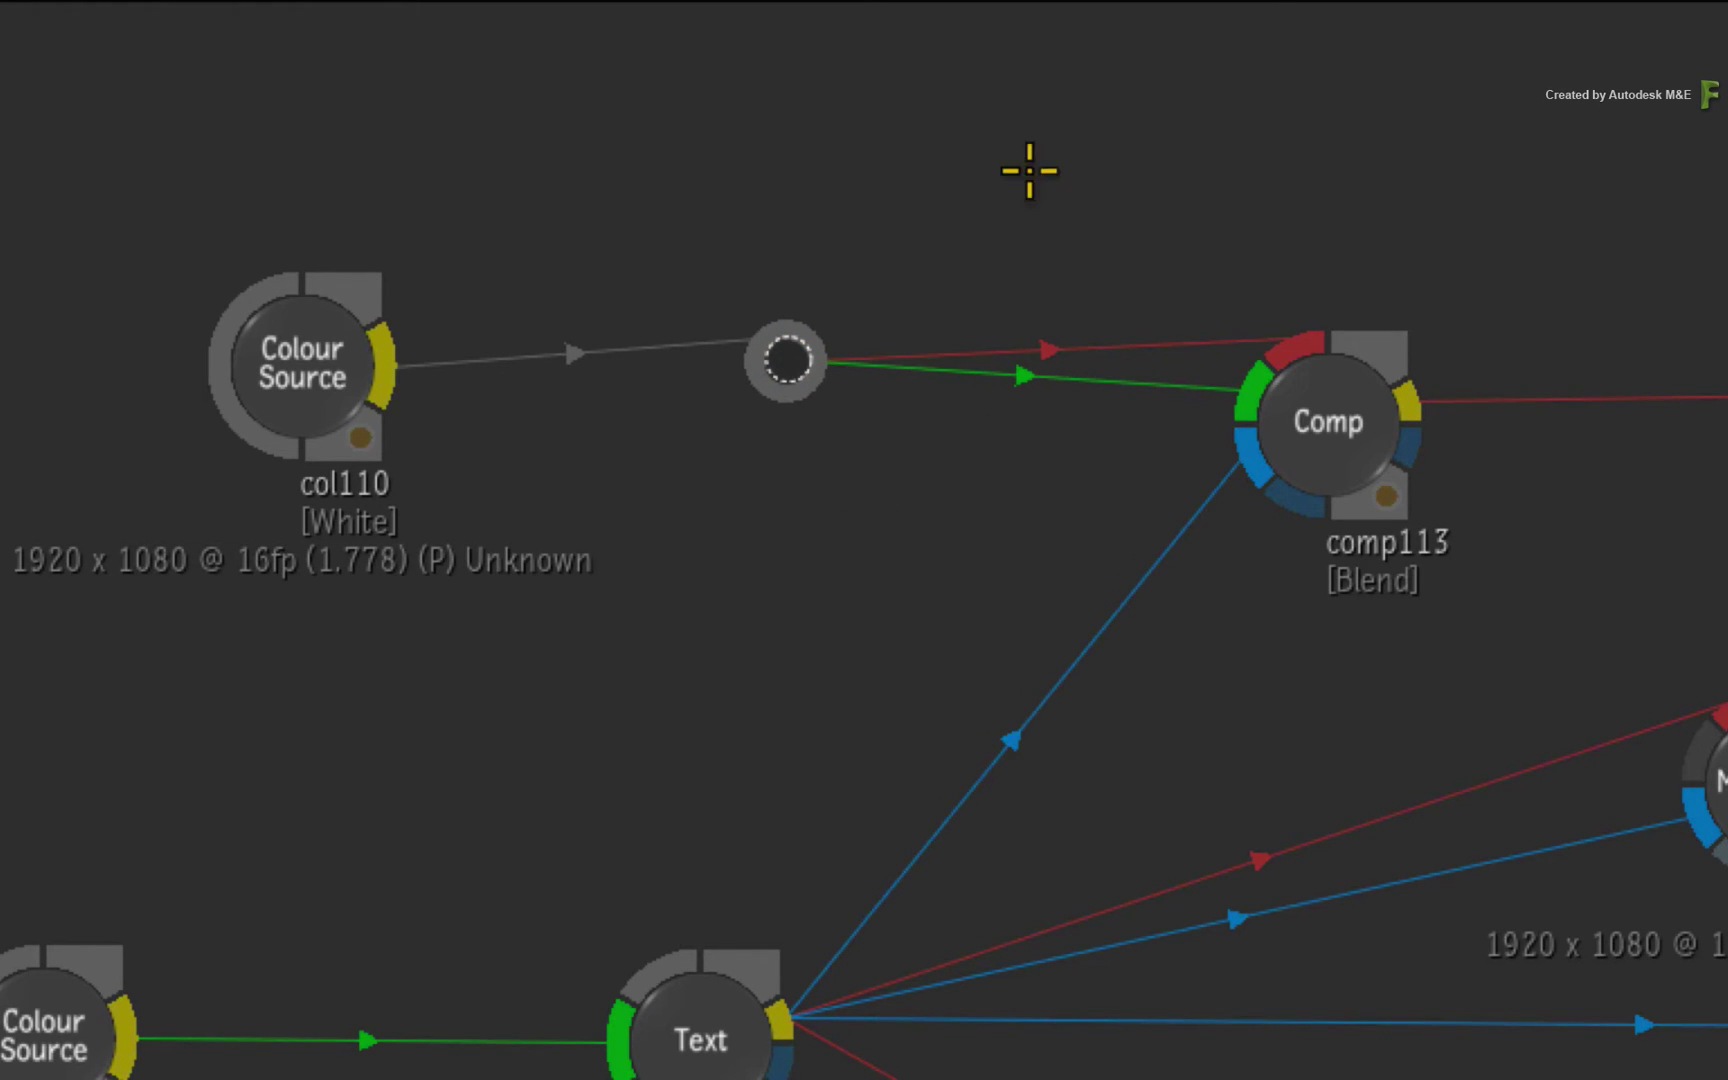
{"action": "left_click_drag", "start_coordinate": [1046, 126], "coordinate": [1038, 408]}
{"action": "left_click_drag", "start_coordinate": [620, 126], "coordinate": [648, 470]}
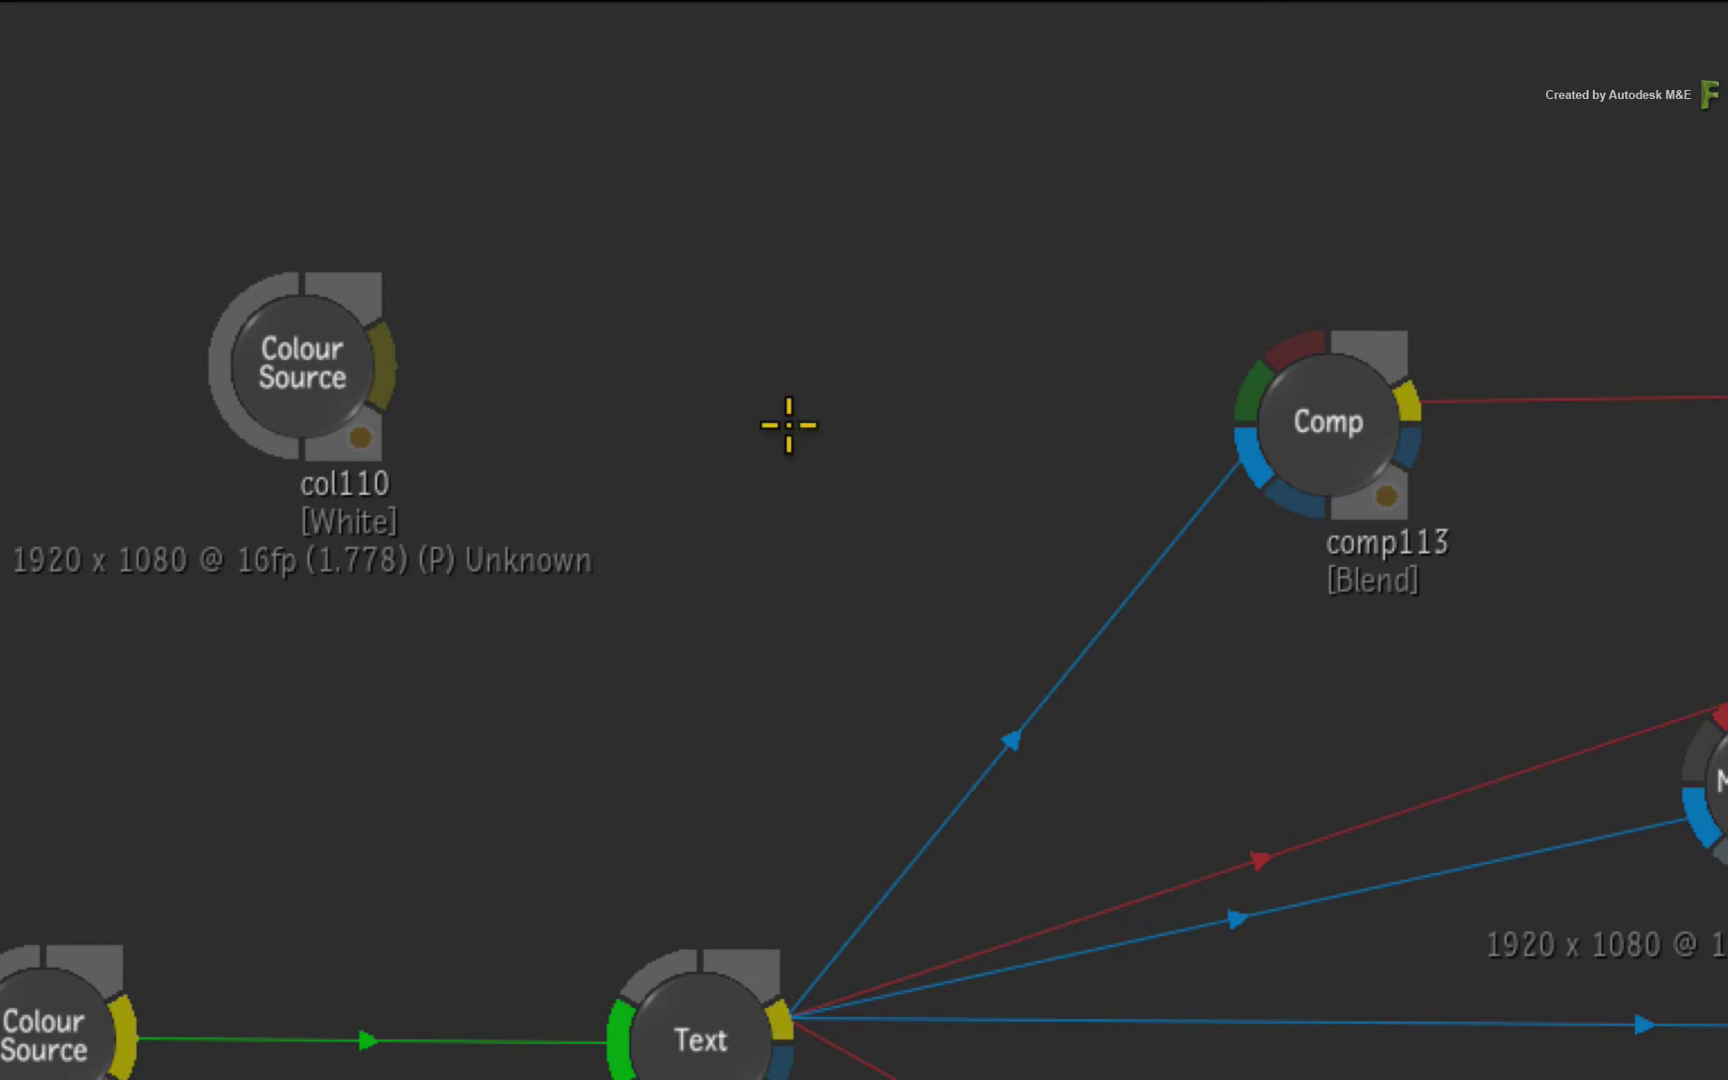
{"action": "key", "text": "ctrl+z"}
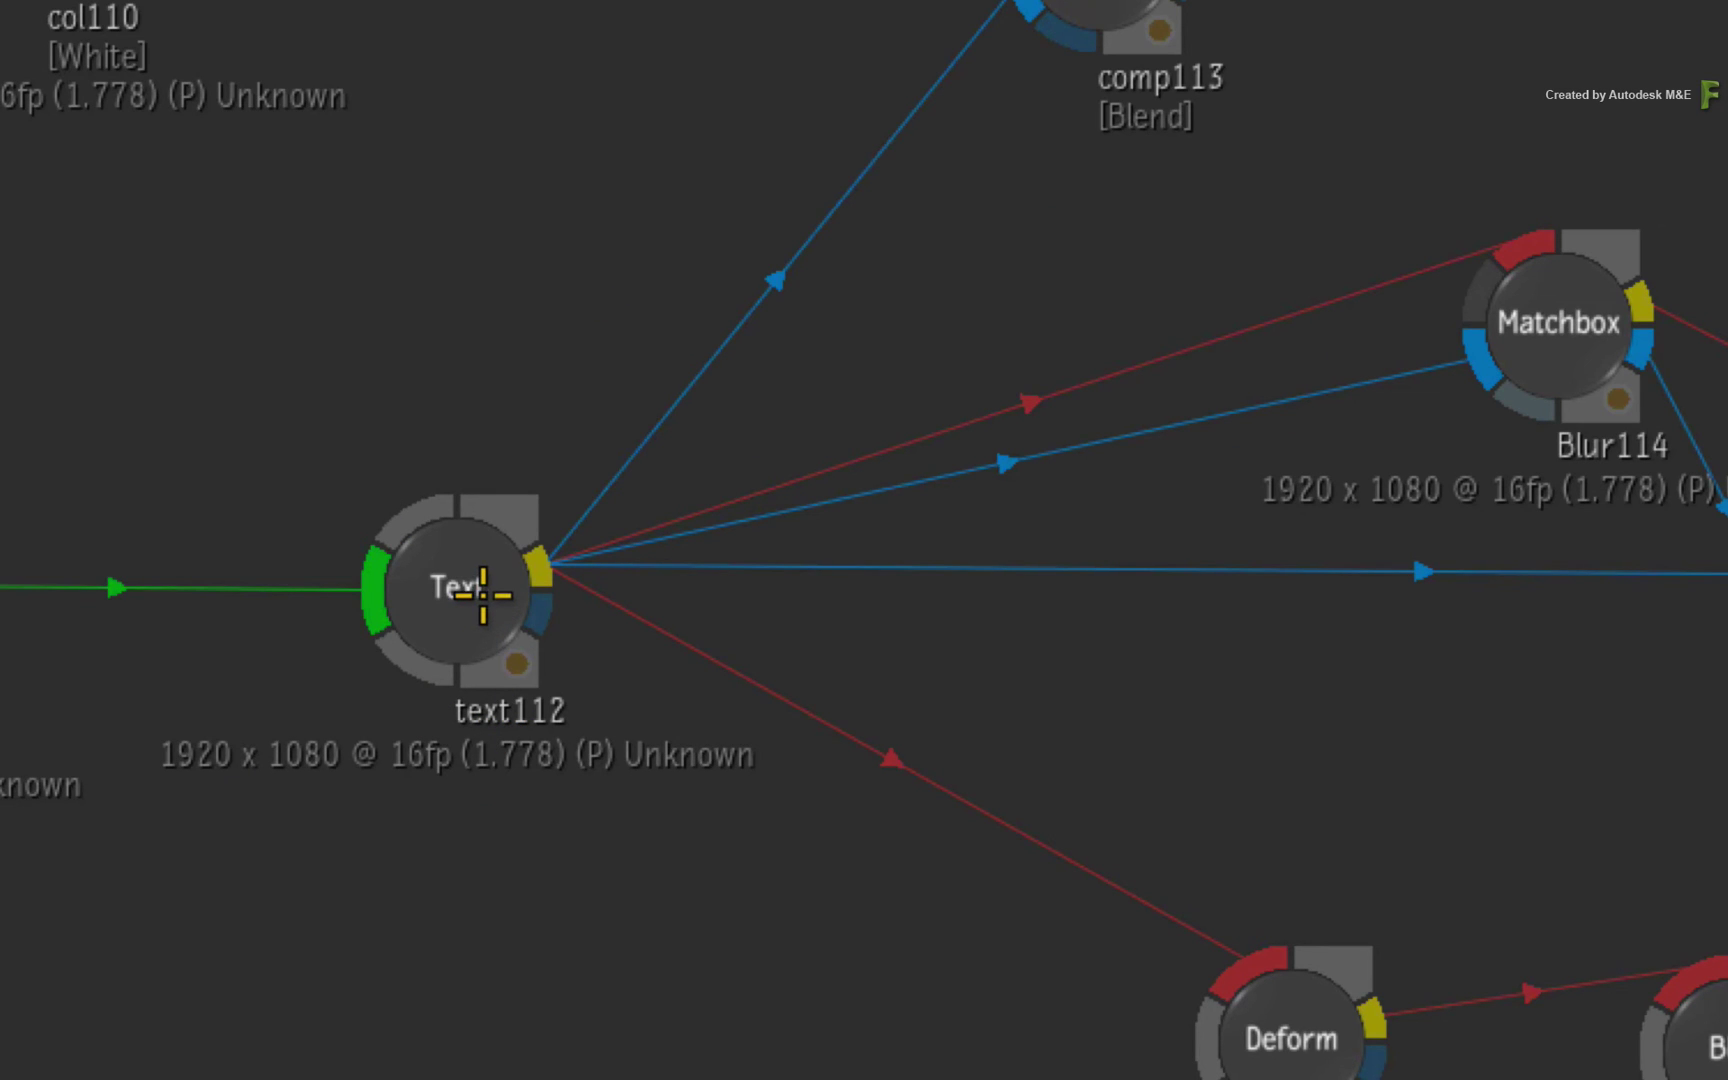
Nudge text112, then insert an elbow on its outgoing links and place it to the right
{"action": "left_click_drag", "start_coordinate": [481, 601], "coordinate": [423, 600]}
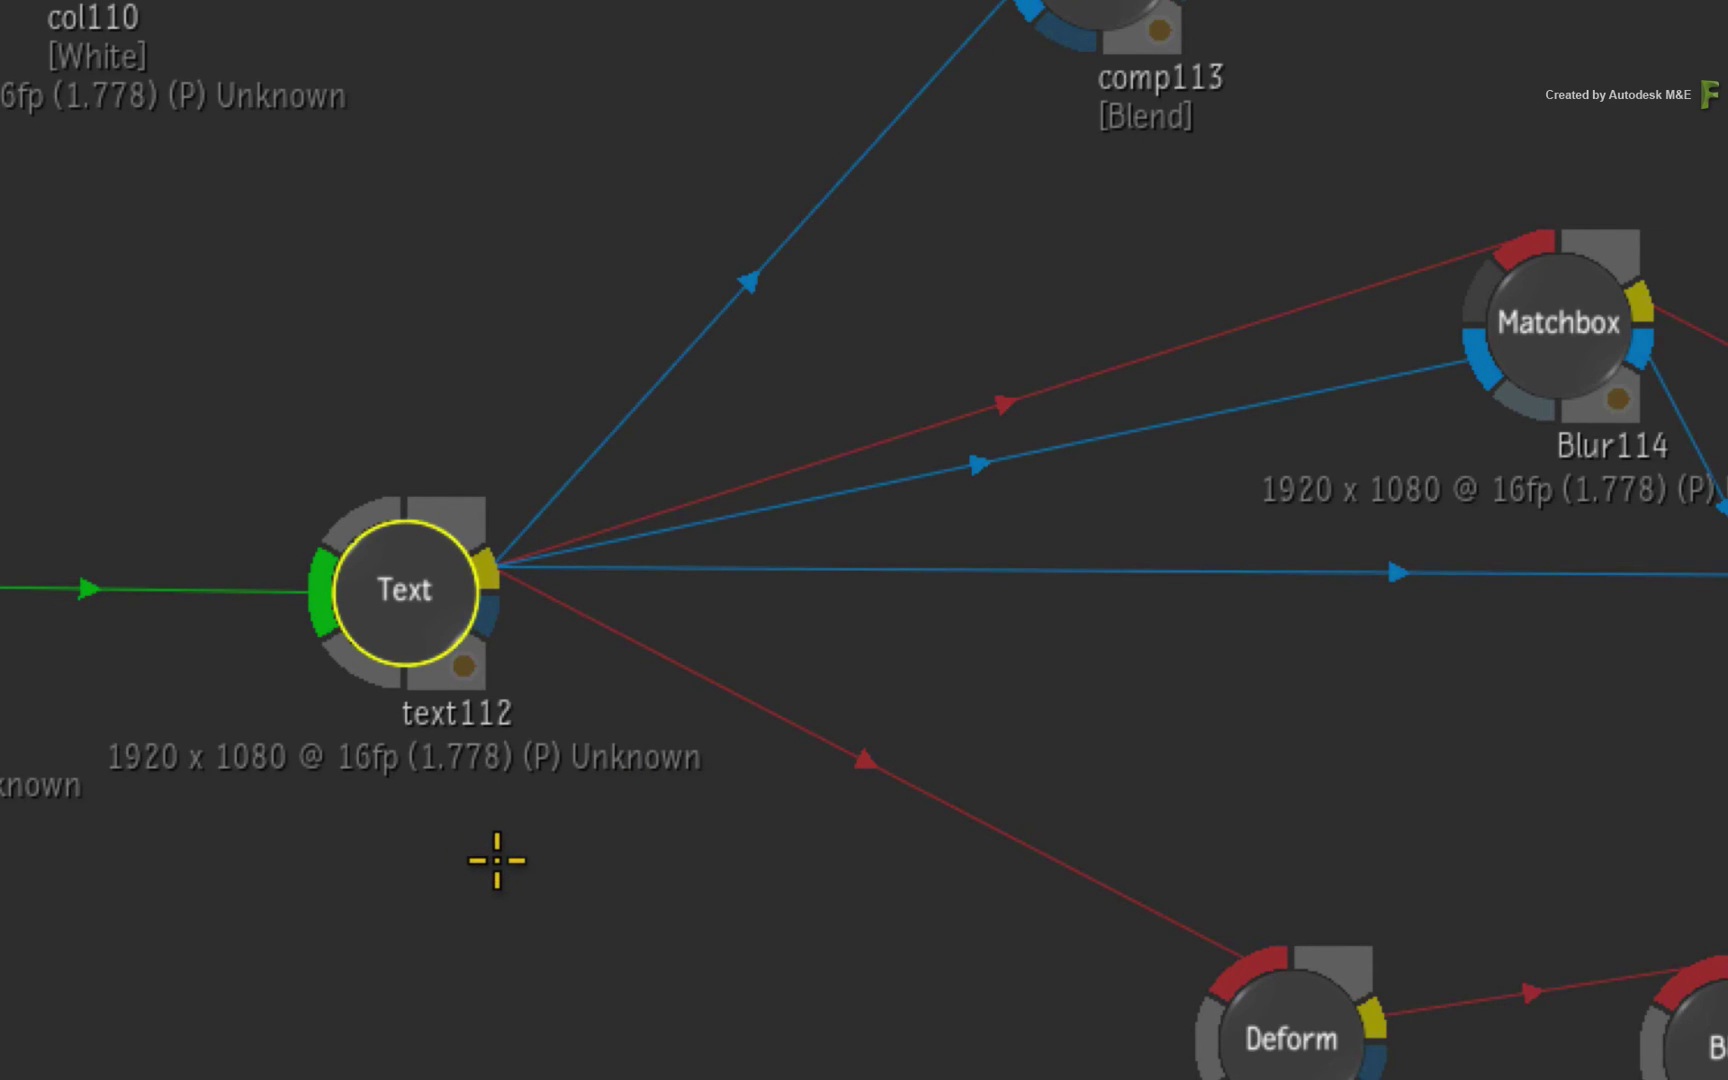
{"action": "key", "text": "a"}
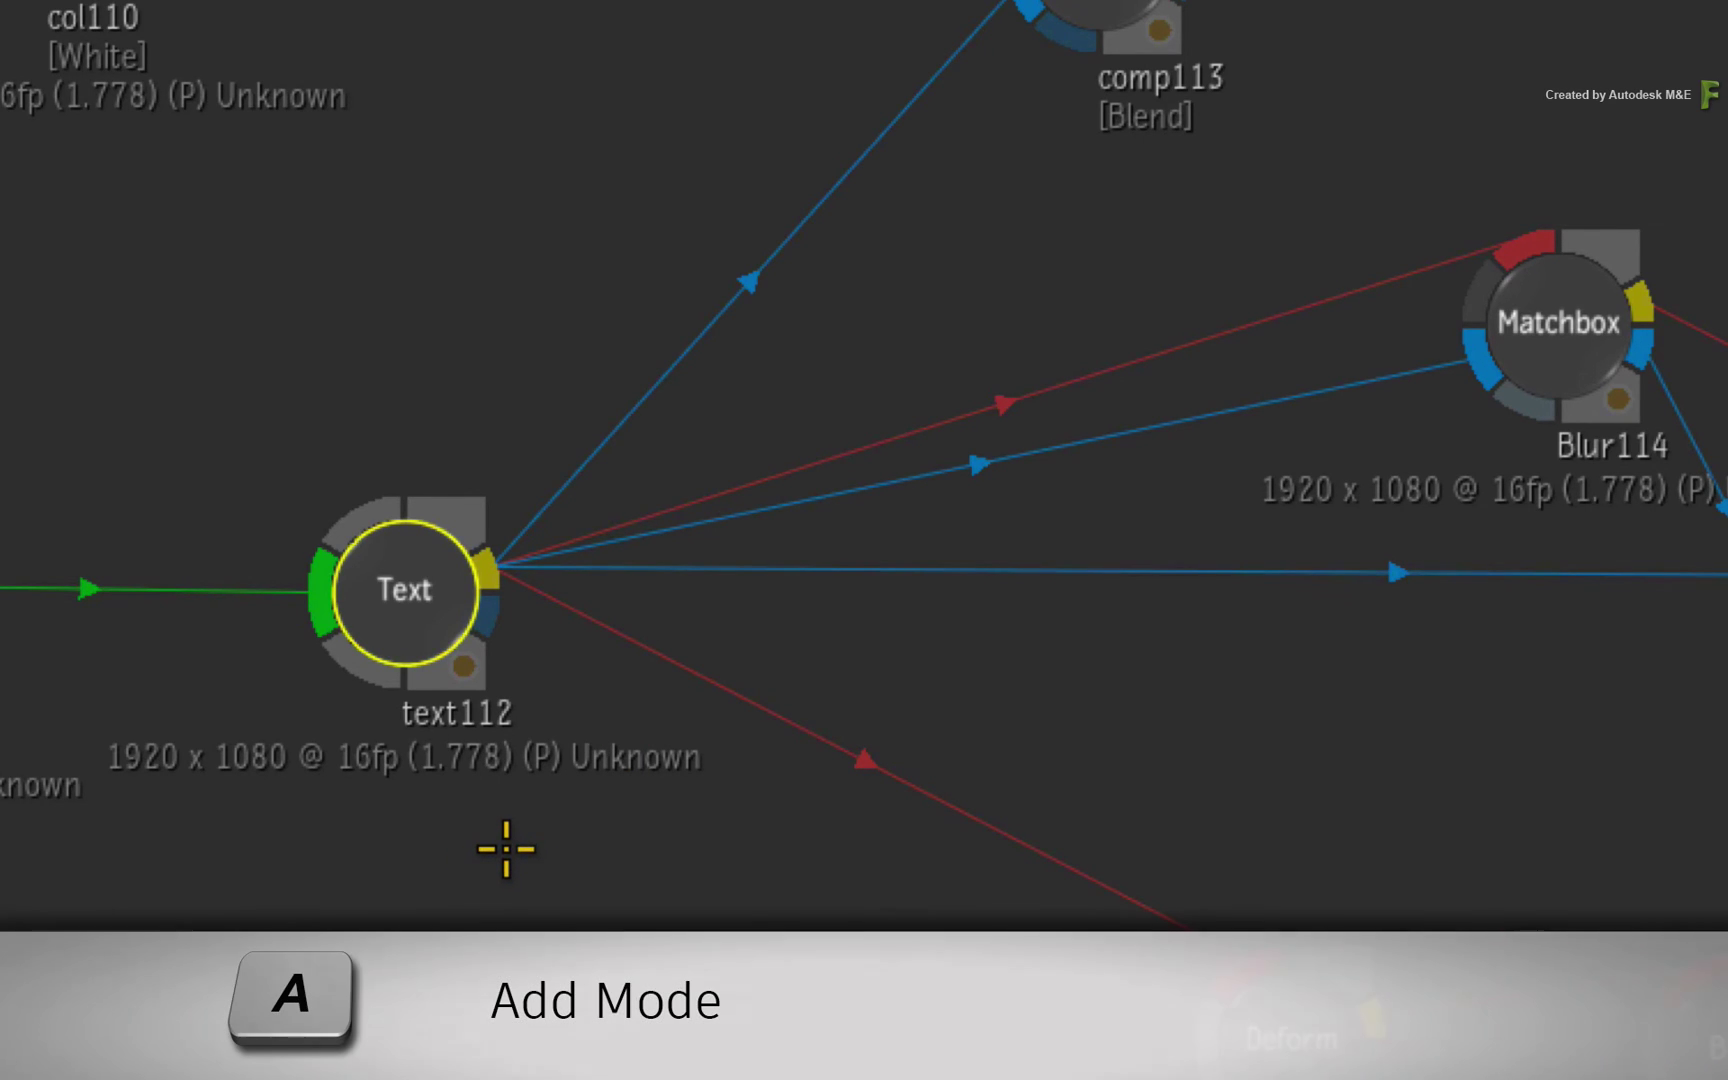
{"action": "left_click", "coordinate": [492, 556]}
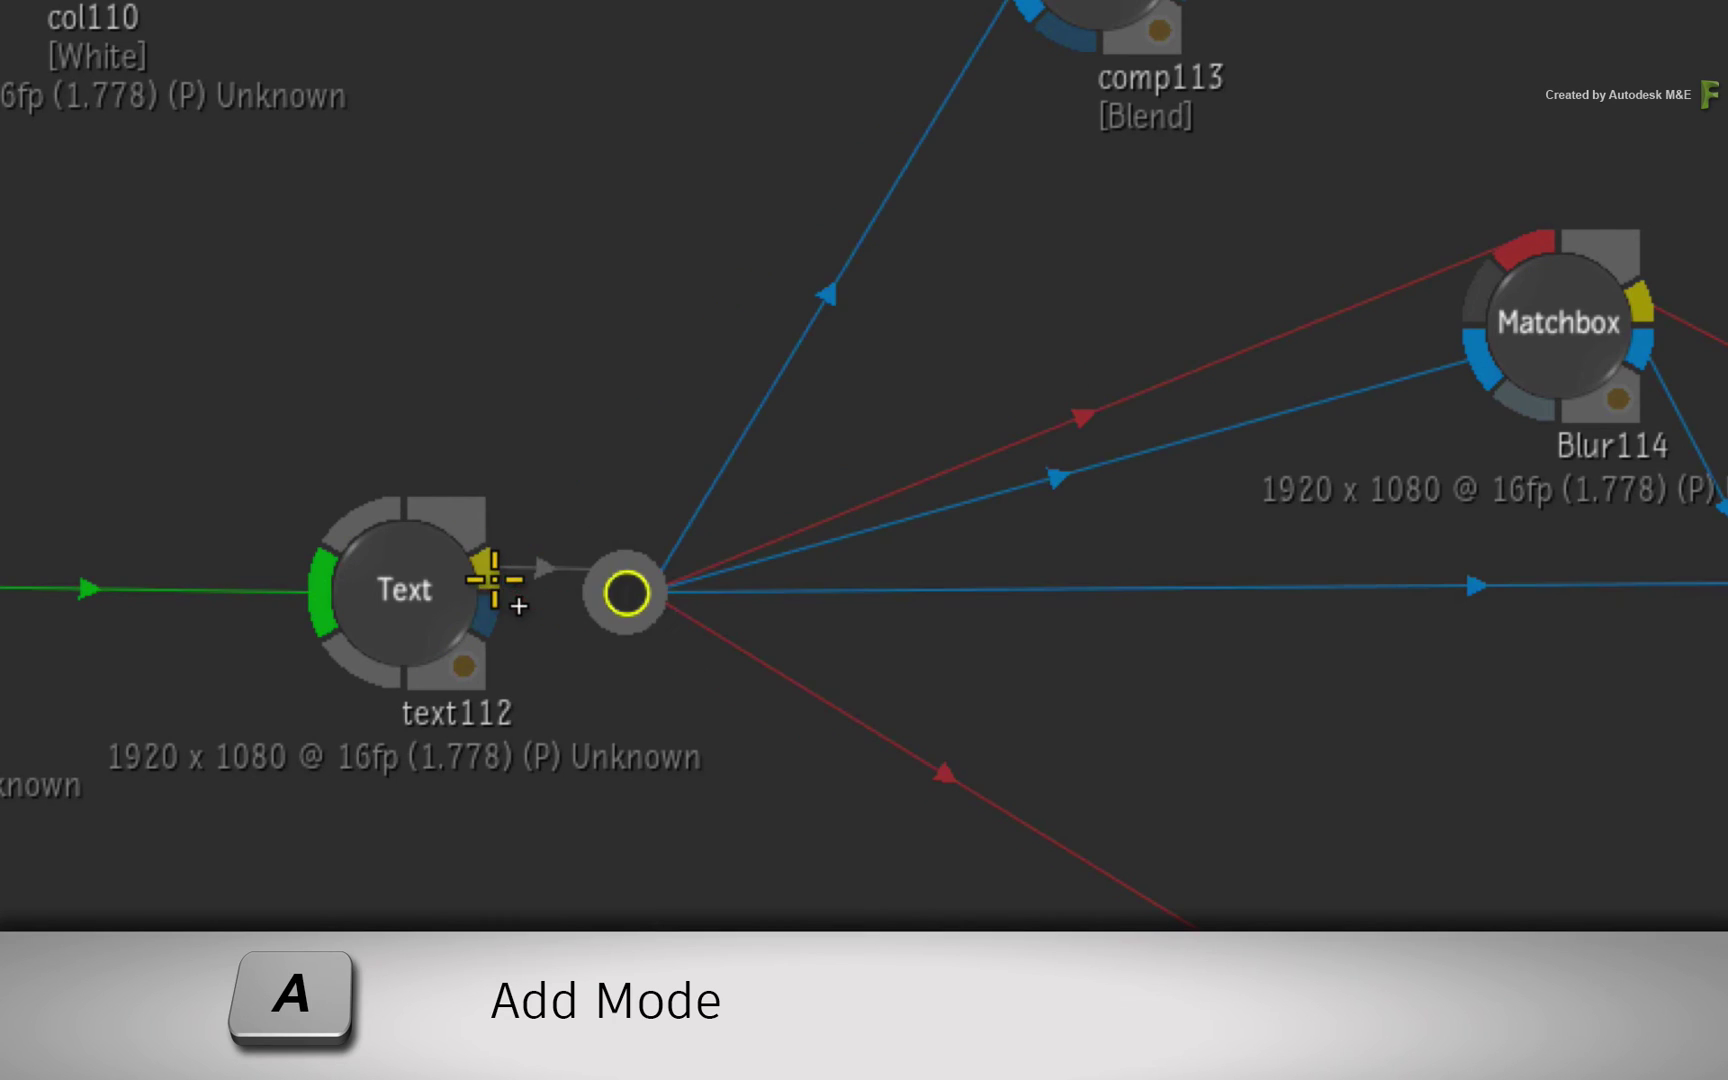
{"action": "left_click_drag", "start_coordinate": [617, 586], "coordinate": [977, 590]}
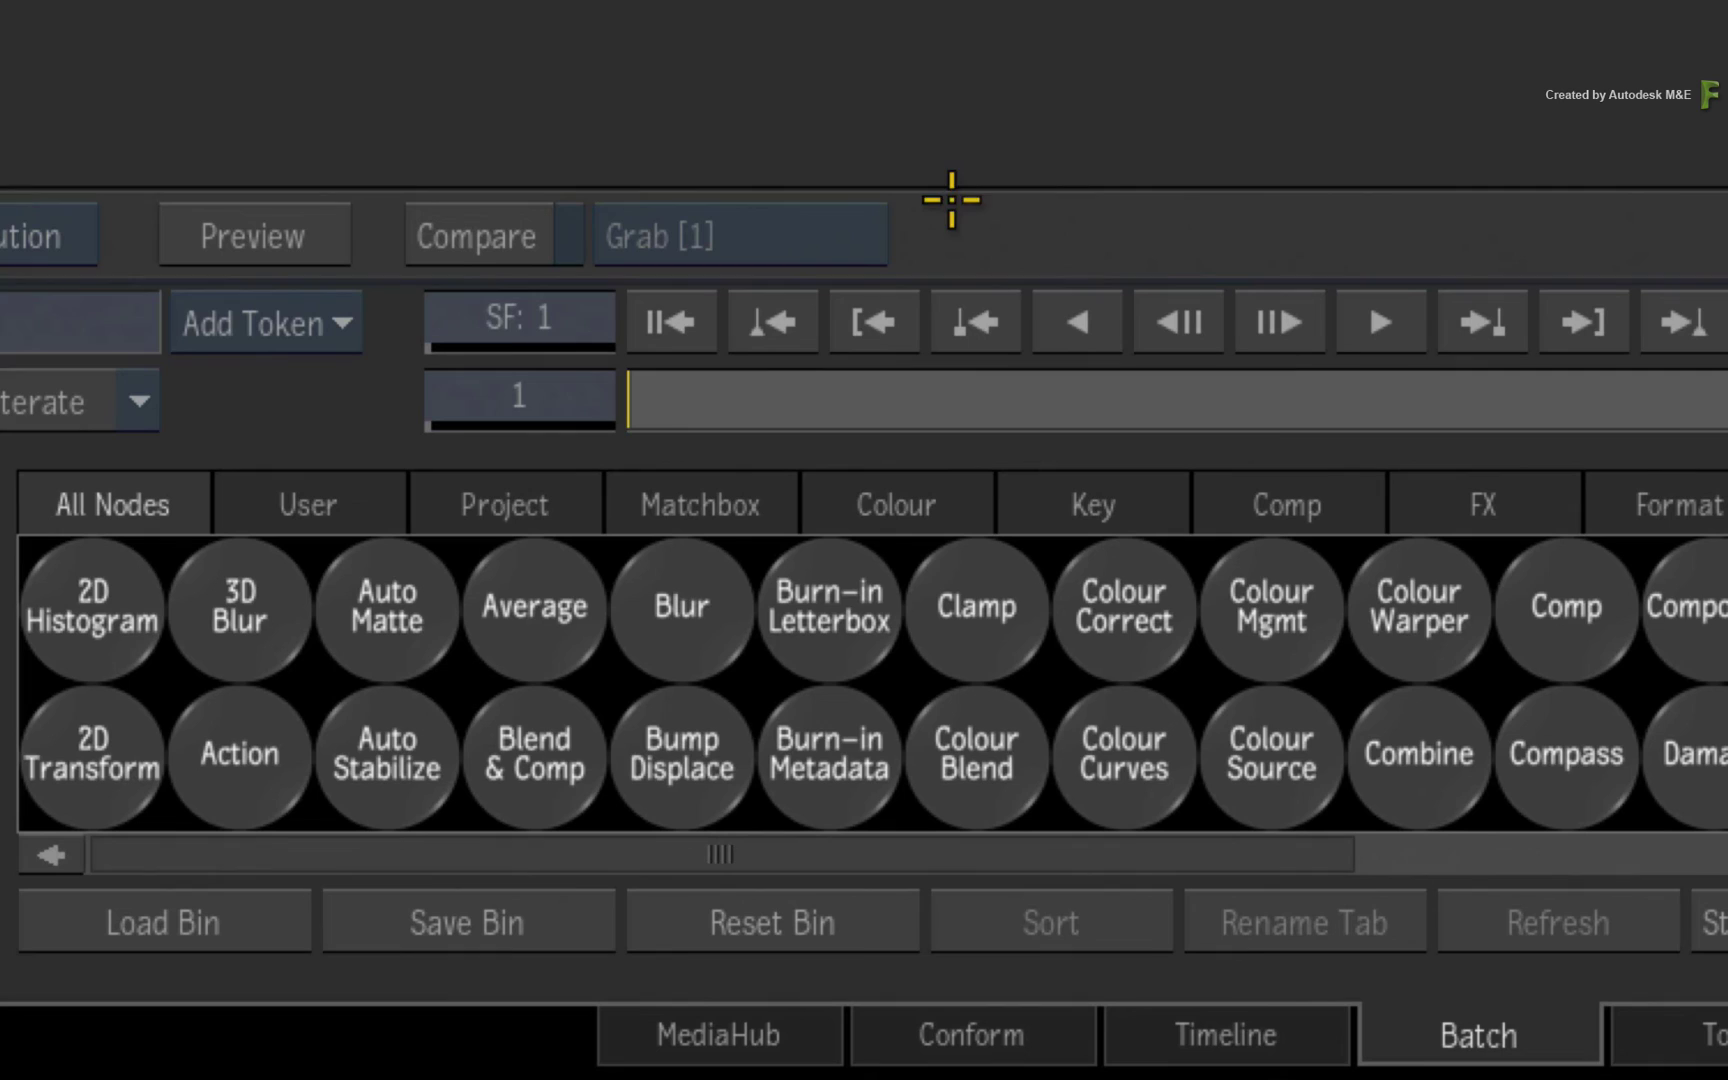
Drop a Colour Correct node (cc89) onto the link between text112 and its elbow
{"action": "left_click_drag", "start_coordinate": [1108, 650], "coordinate": [716, 588]}
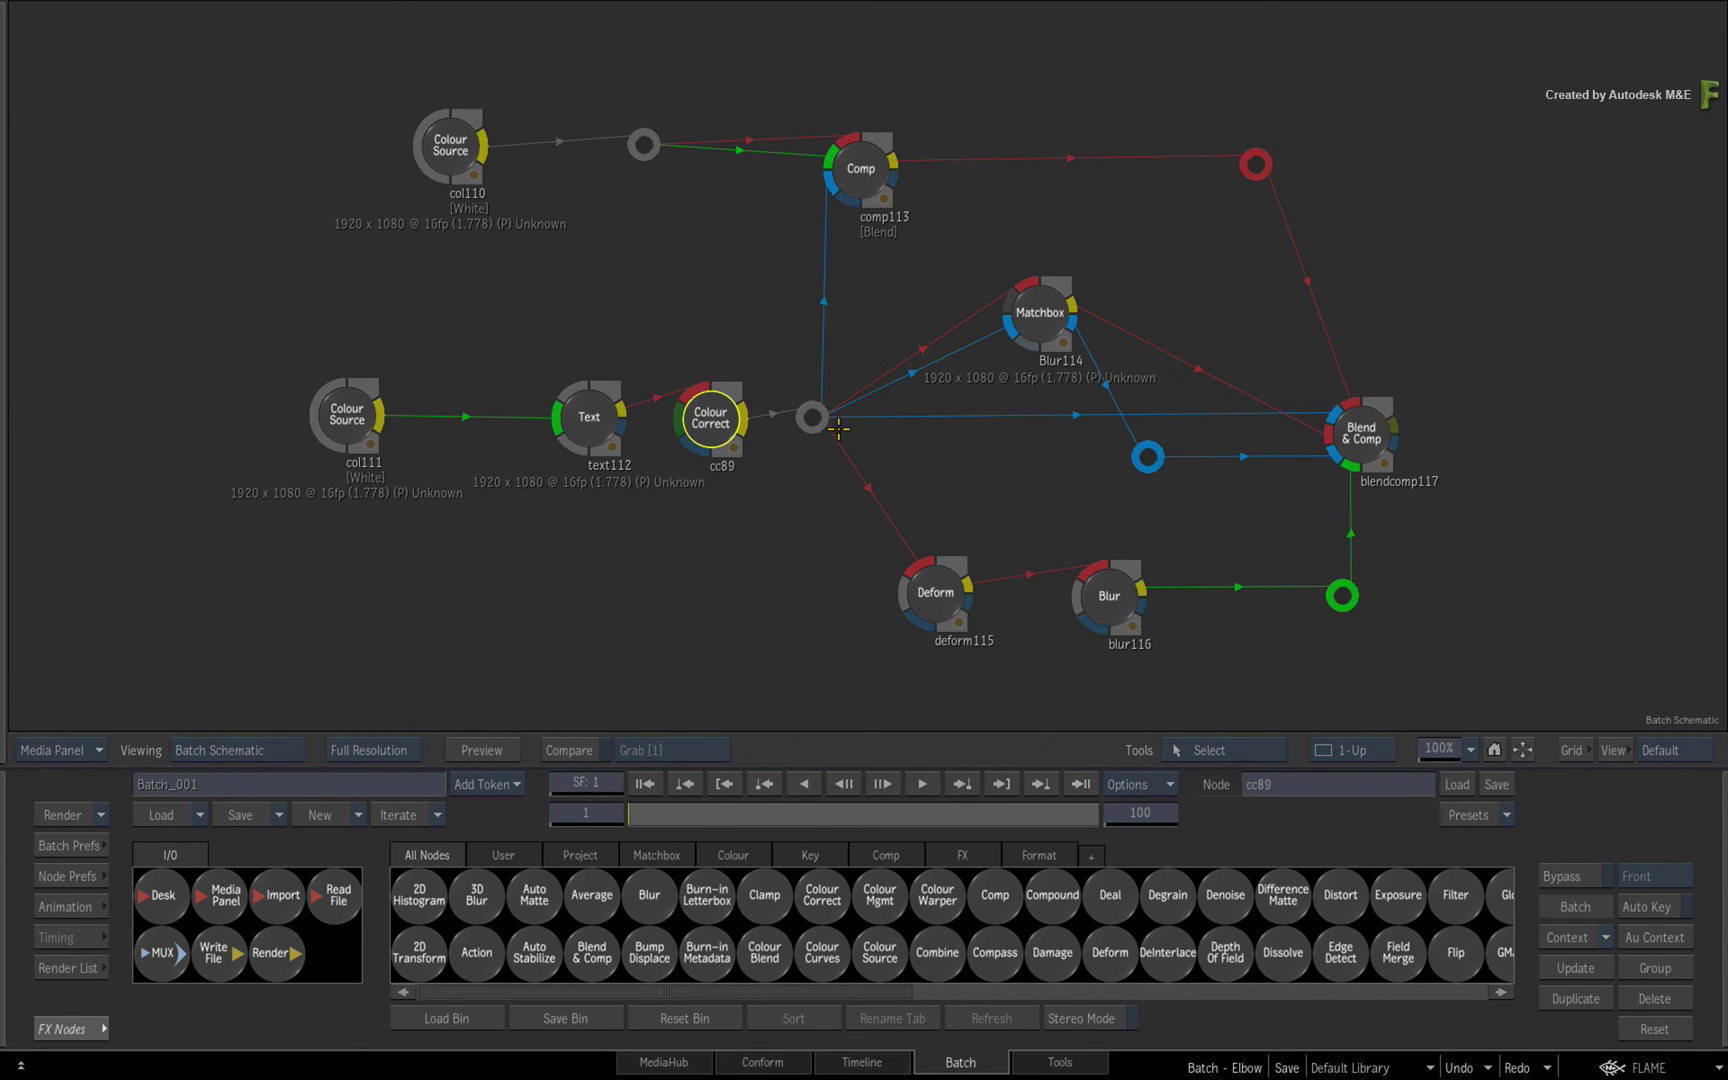
Nudge the splitting, blue, green, red and col110 elbows slightly to tidy the graph
{"action": "left_click_drag", "start_coordinate": [811, 415], "coordinate": [814, 410]}
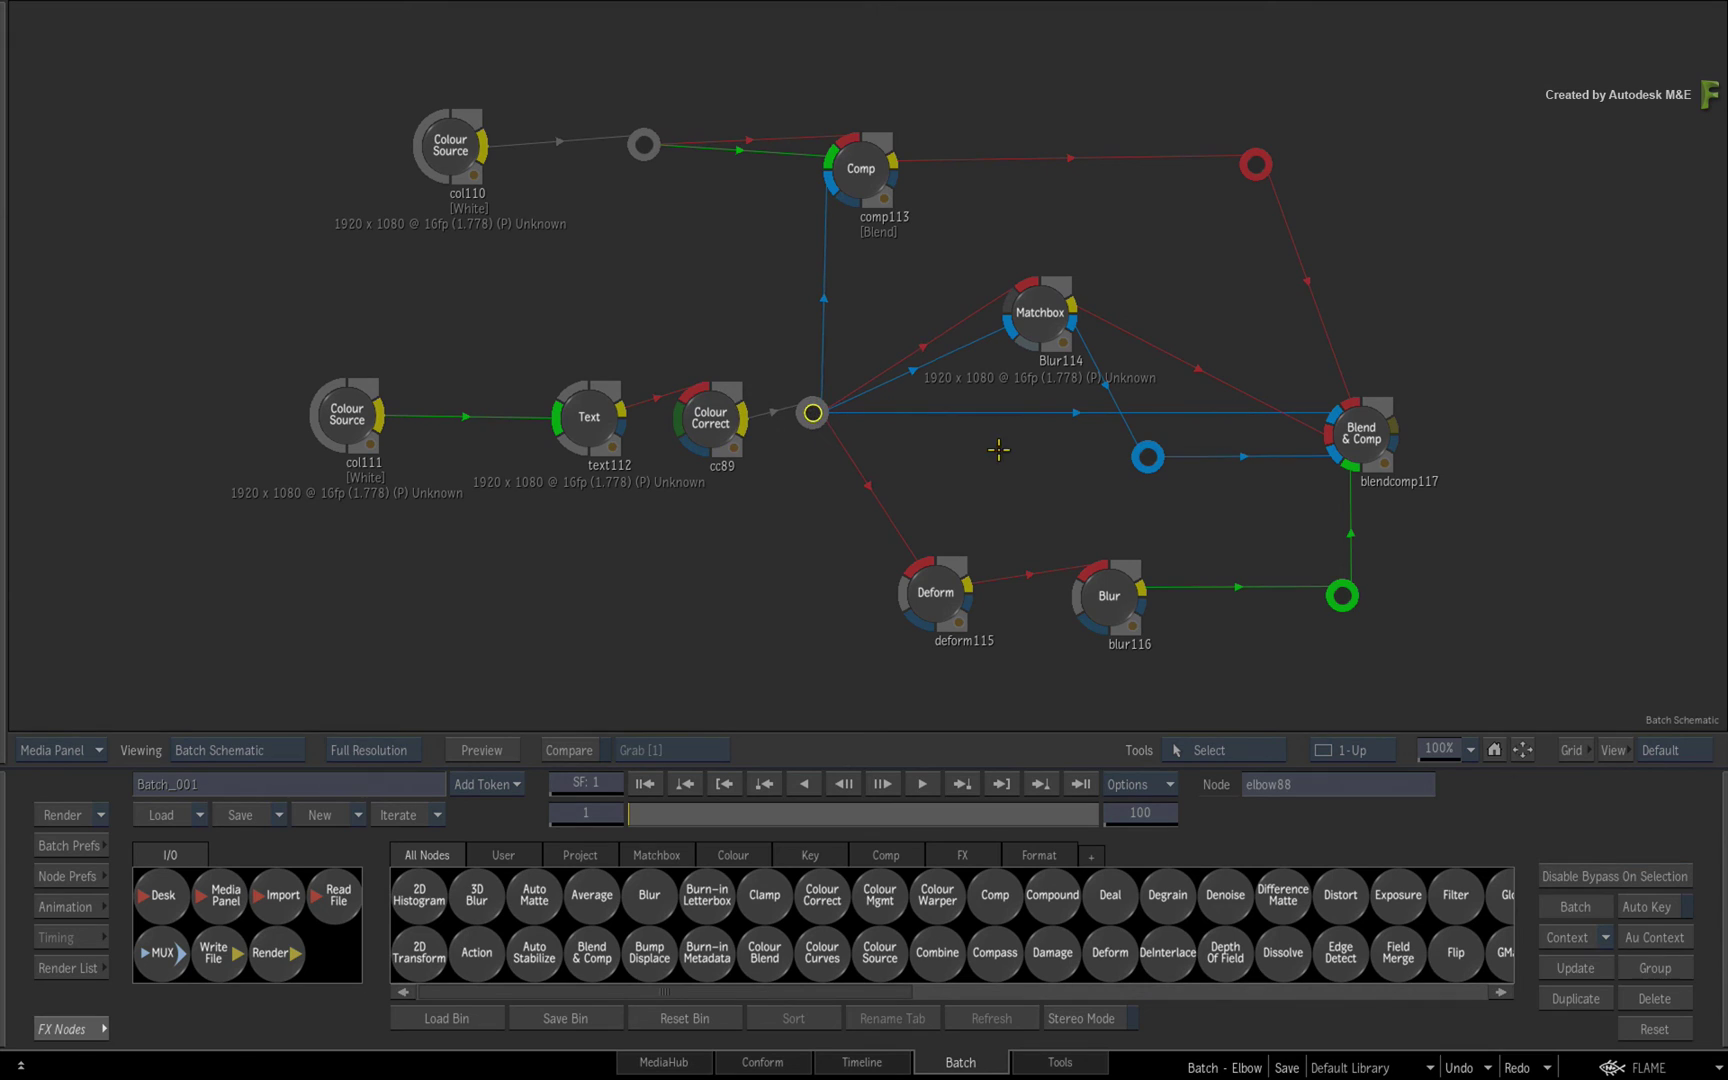
{"action": "left_click_drag", "start_coordinate": [1148, 457], "coordinate": [1143, 456]}
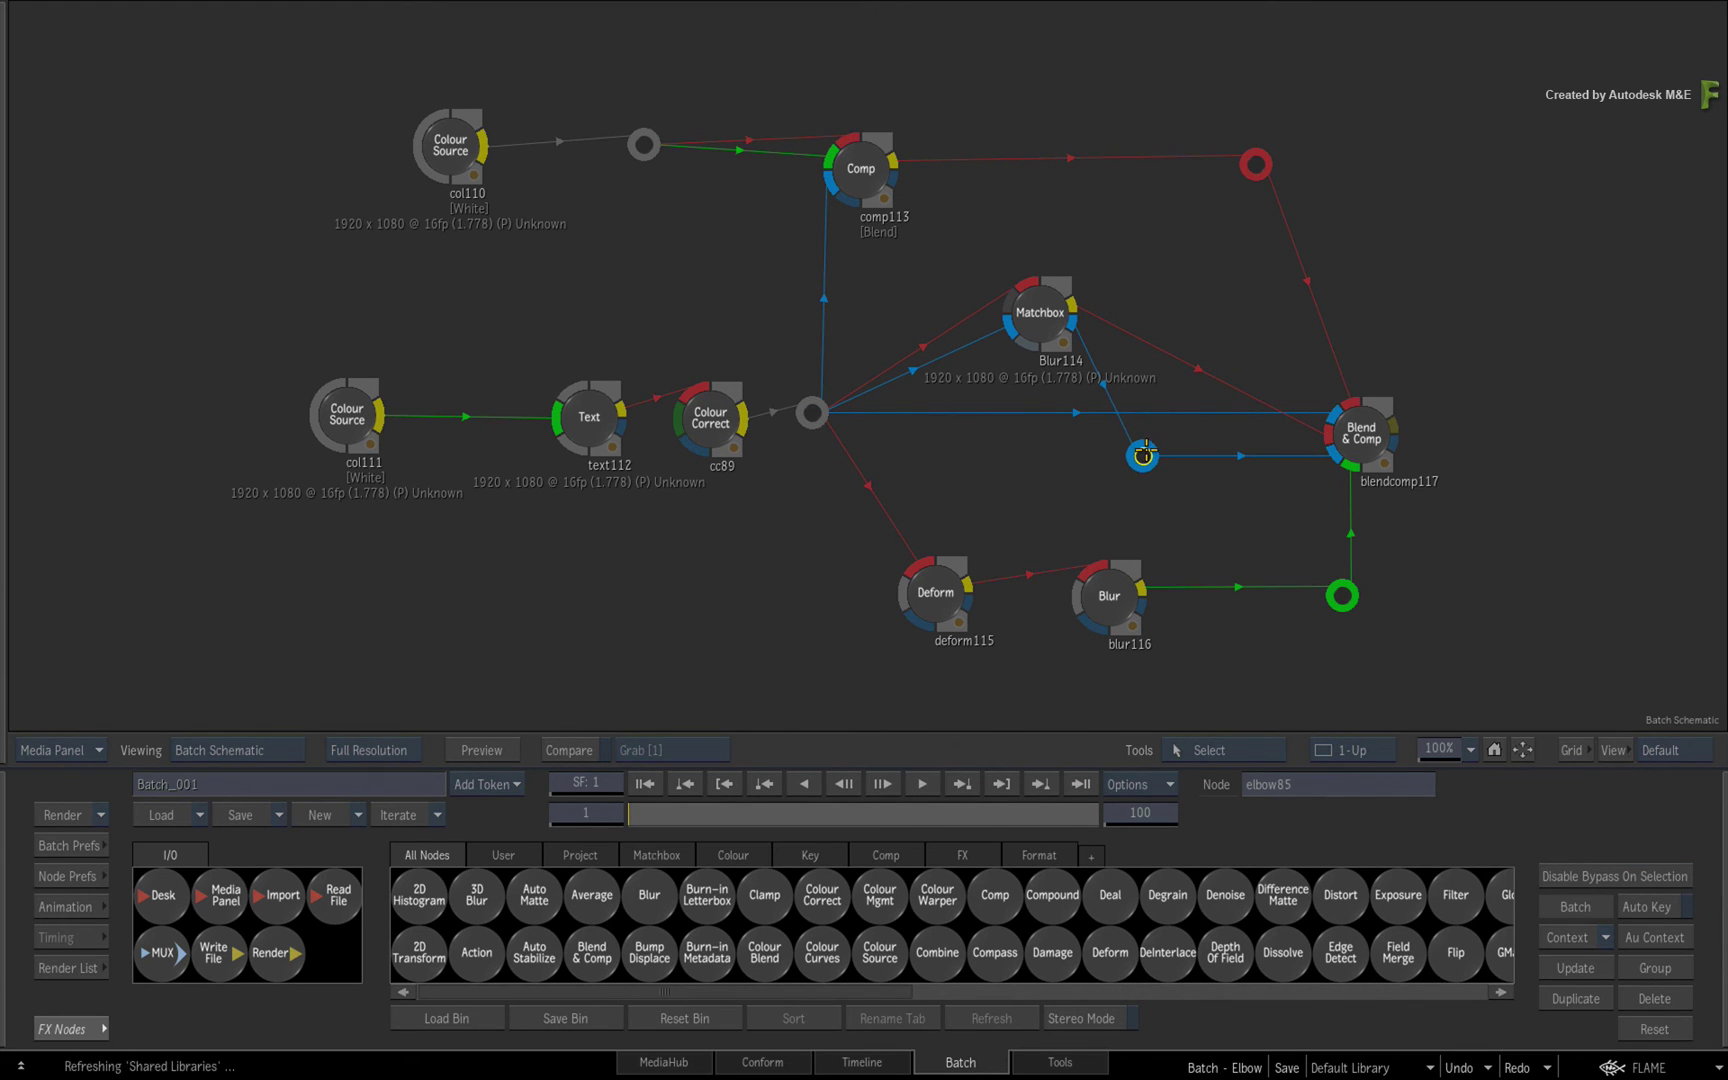
{"action": "left_click", "coordinate": [1344, 593]}
{"action": "left_click_drag", "start_coordinate": [1256, 164], "coordinate": [1253, 163]}
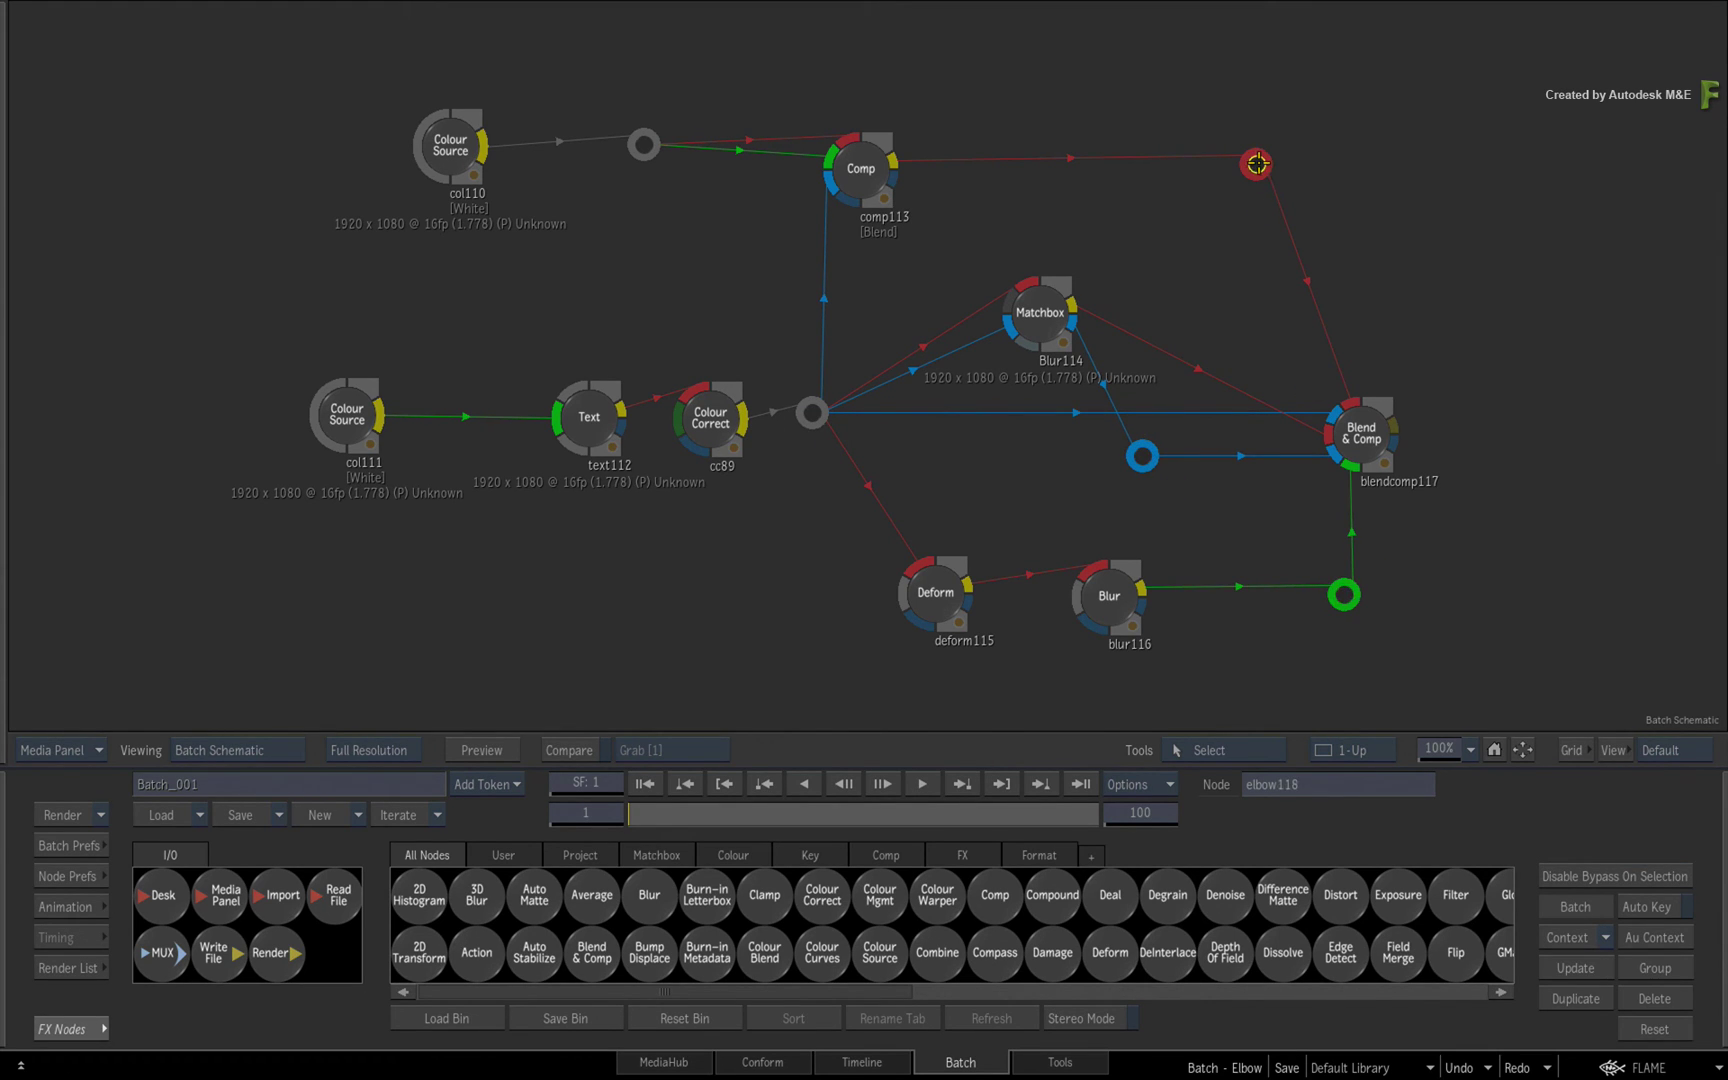
{"action": "left_click", "coordinate": [644, 146]}
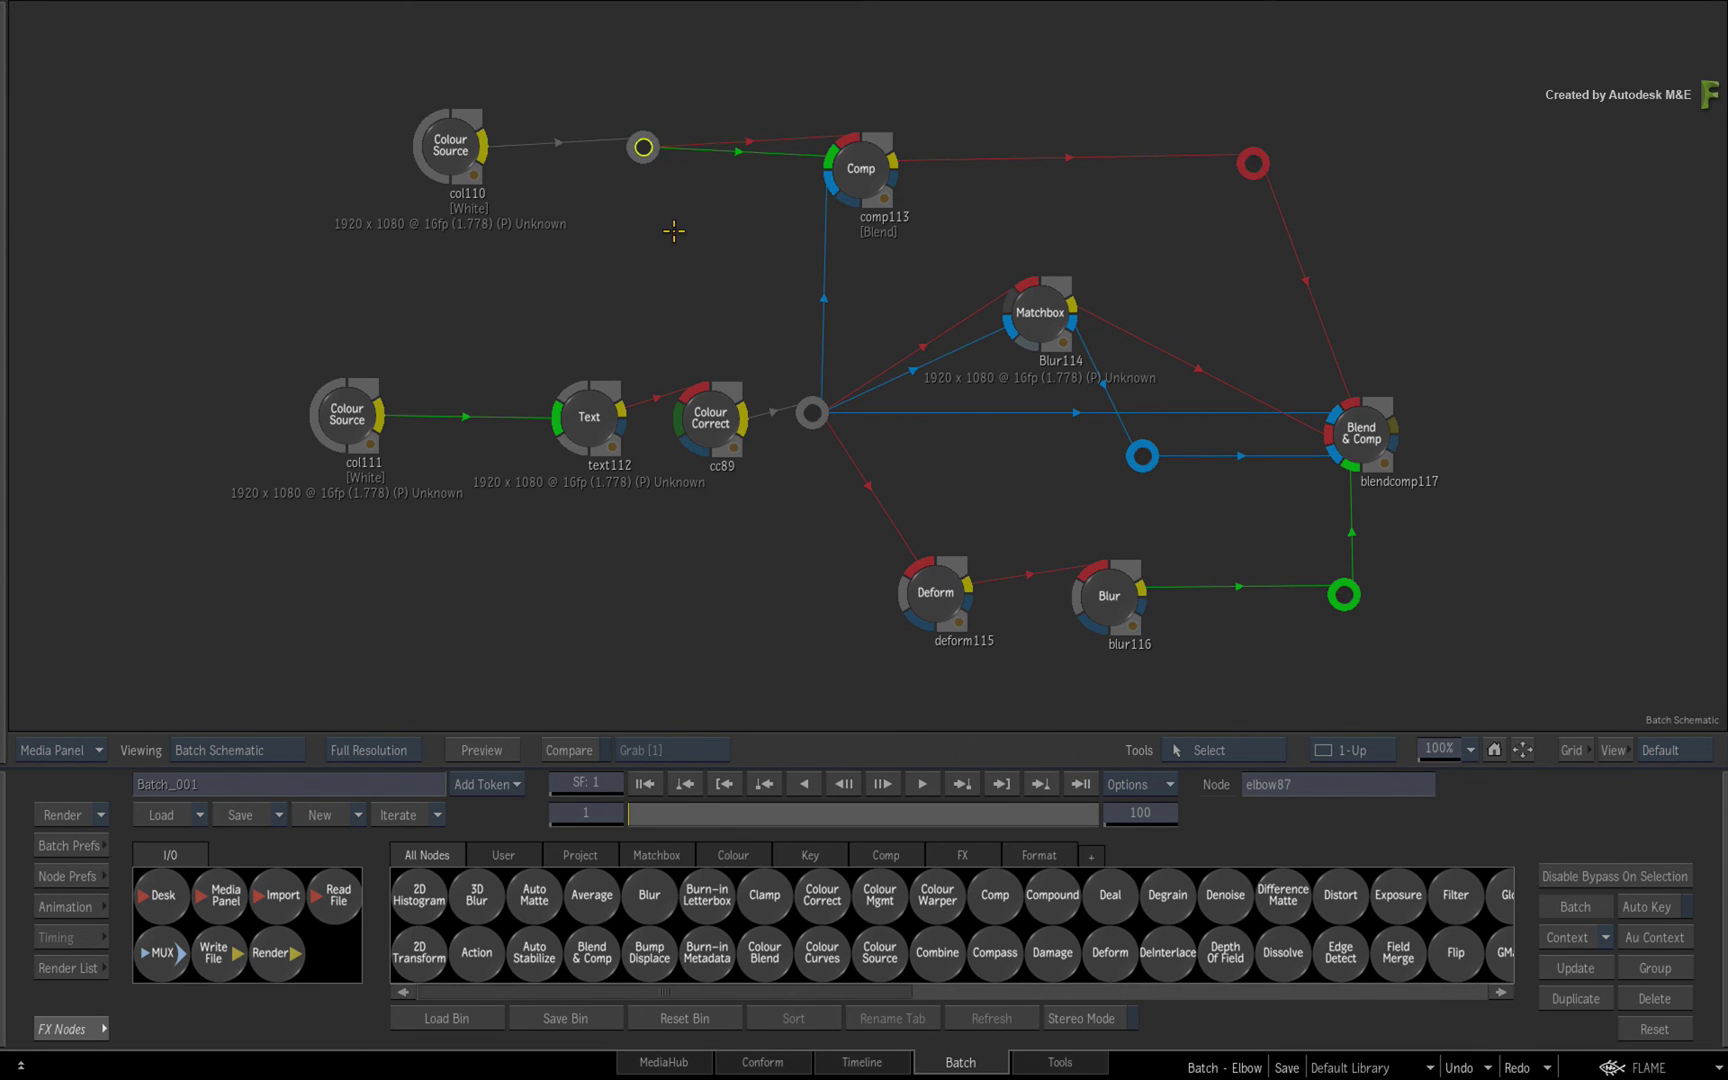